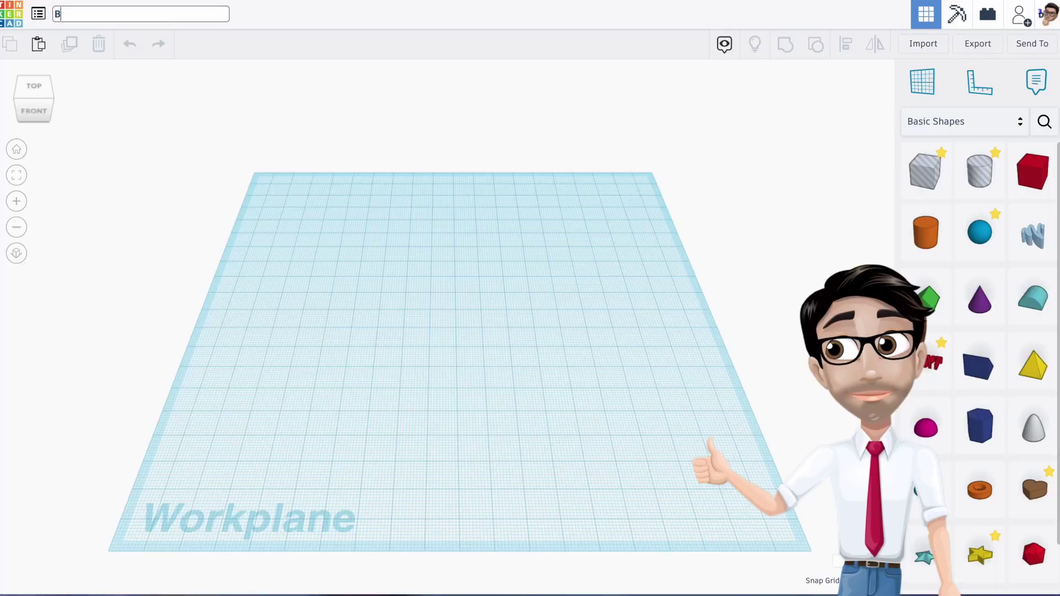
Title the design 'Bitmoji - ' plus the designer's name, then tilt the workplane view
text(itm)
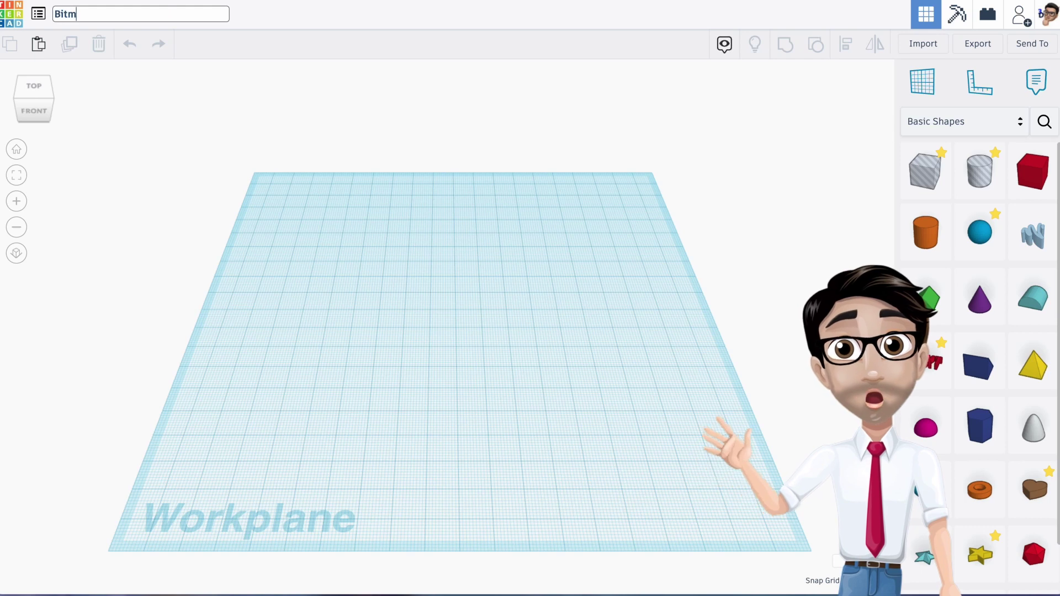
text(oji)
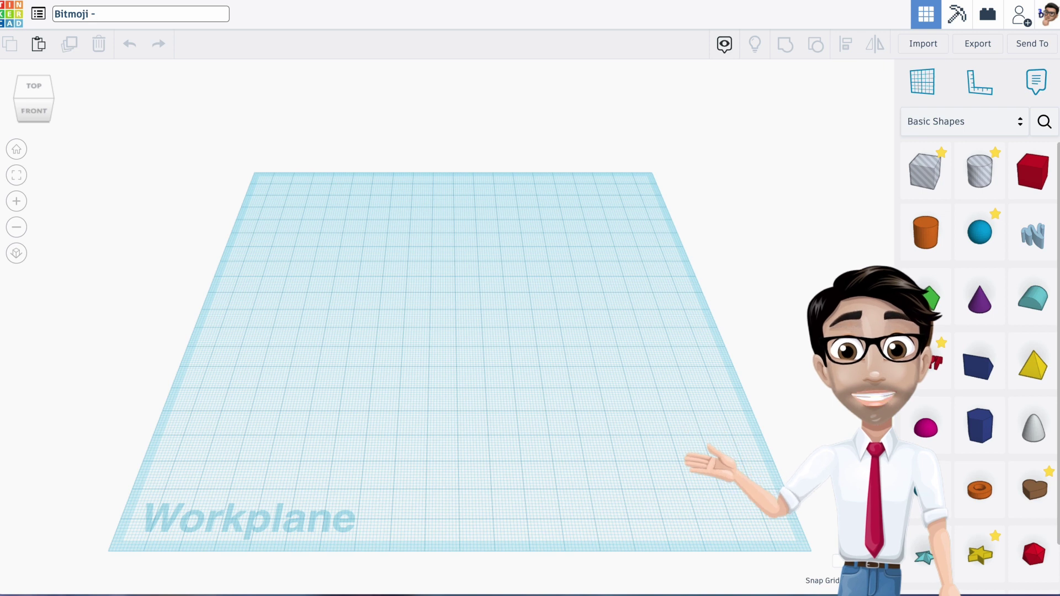
text( - )
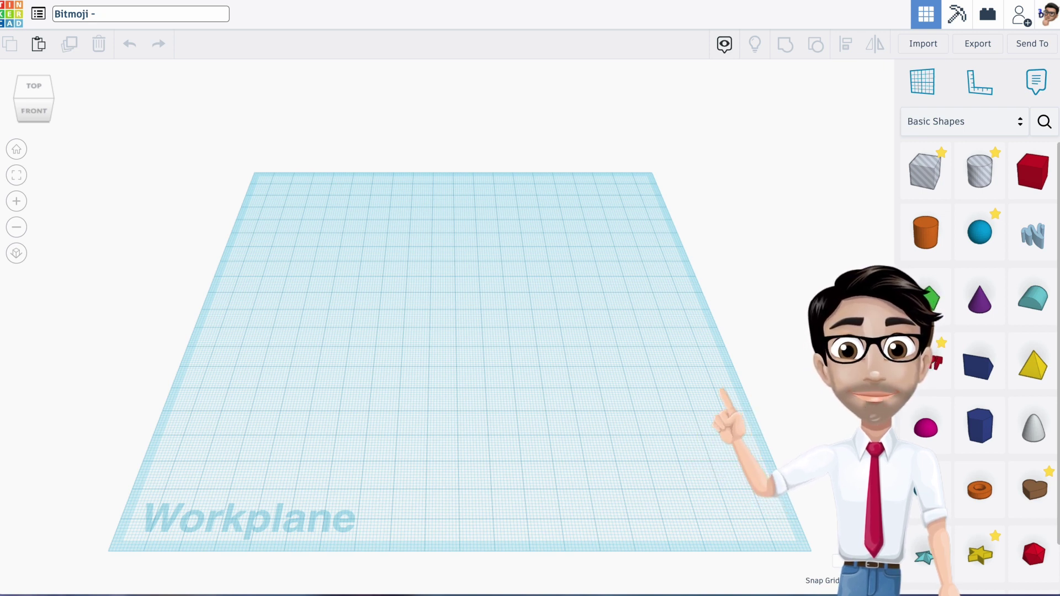
text(Adrian)
key(Return)
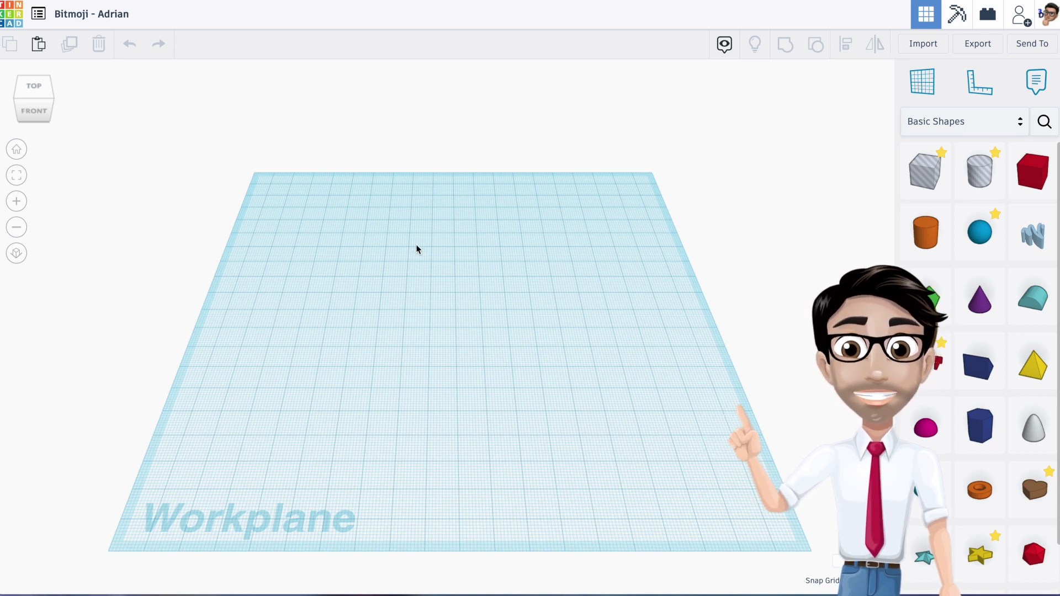
right_drag(426, 289, 429, 279)
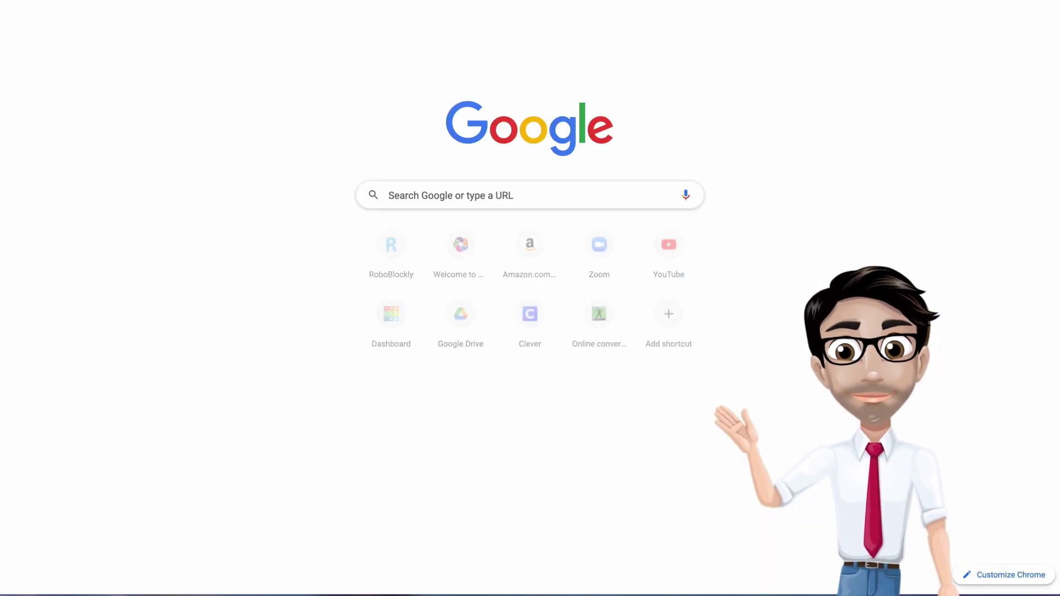
Search Google for 'bitmoji' and scroll through the image results
text(bit)
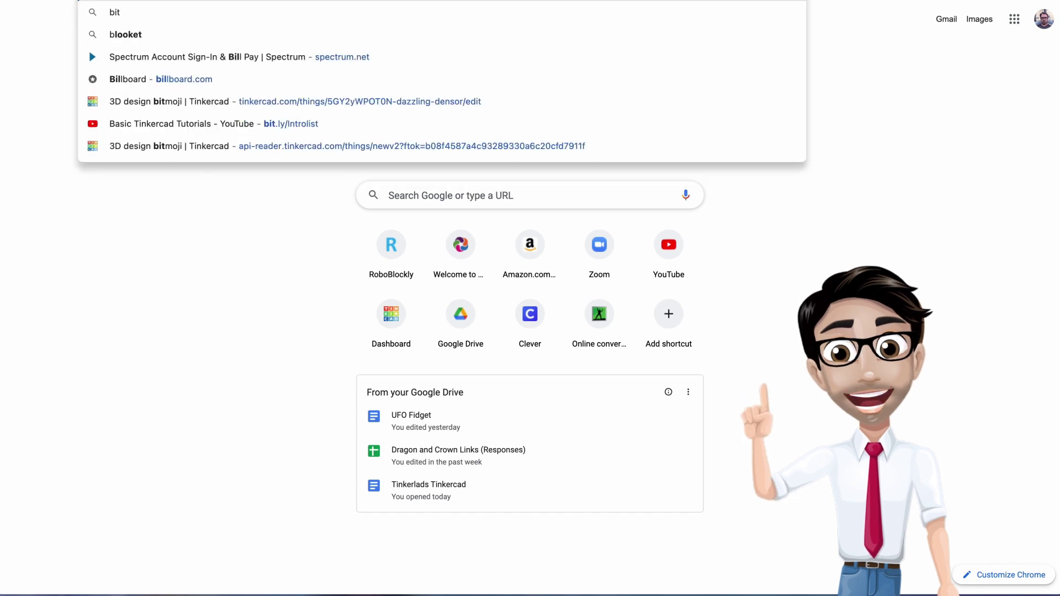
text(moji)
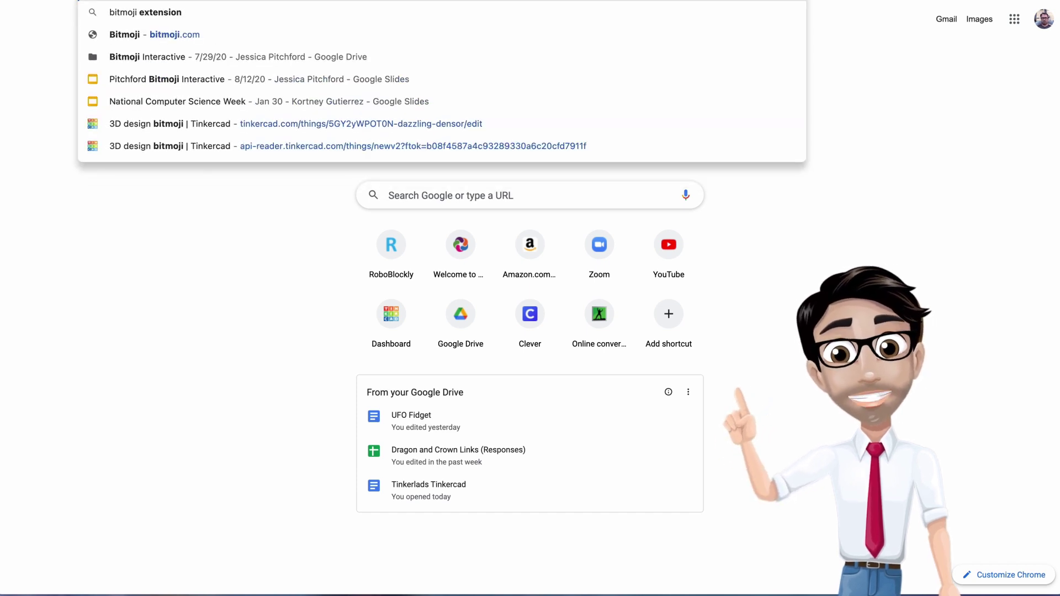
key(Return)
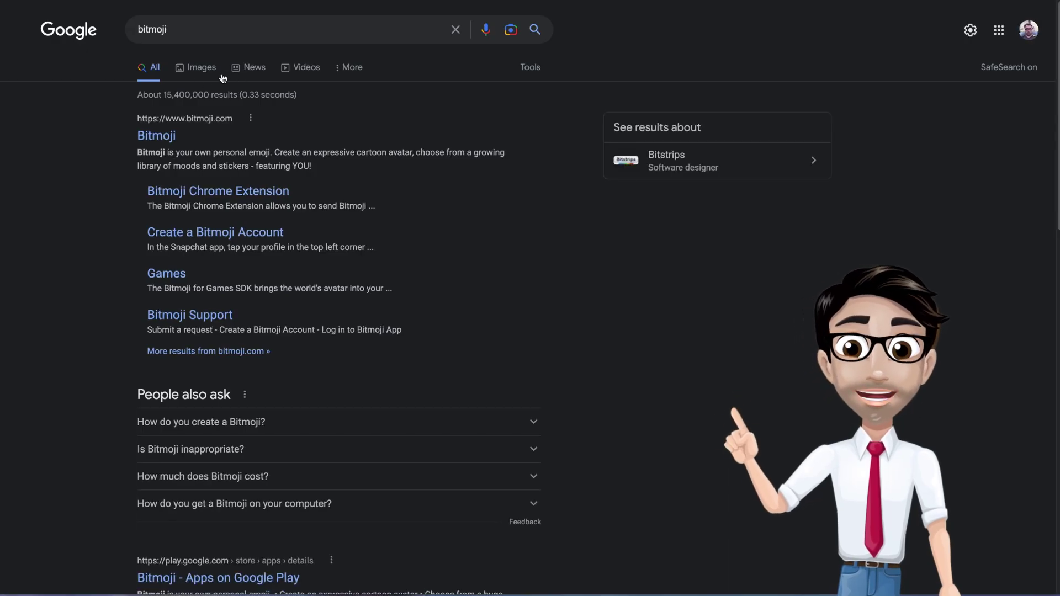
click(199, 68)
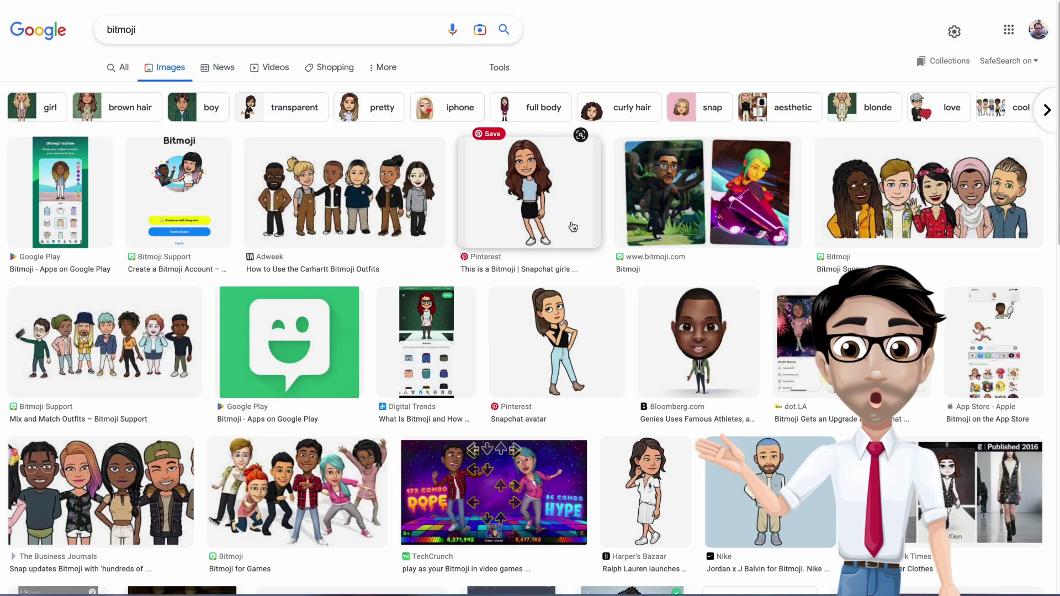
scroll(661, 332, down, 3)
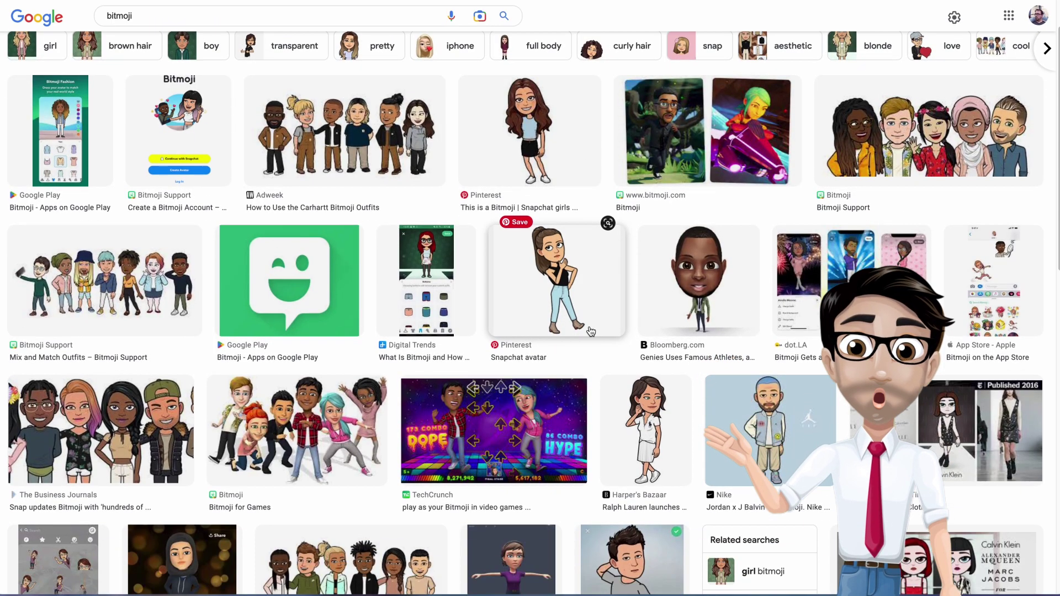
scroll(488, 400, down, 5)
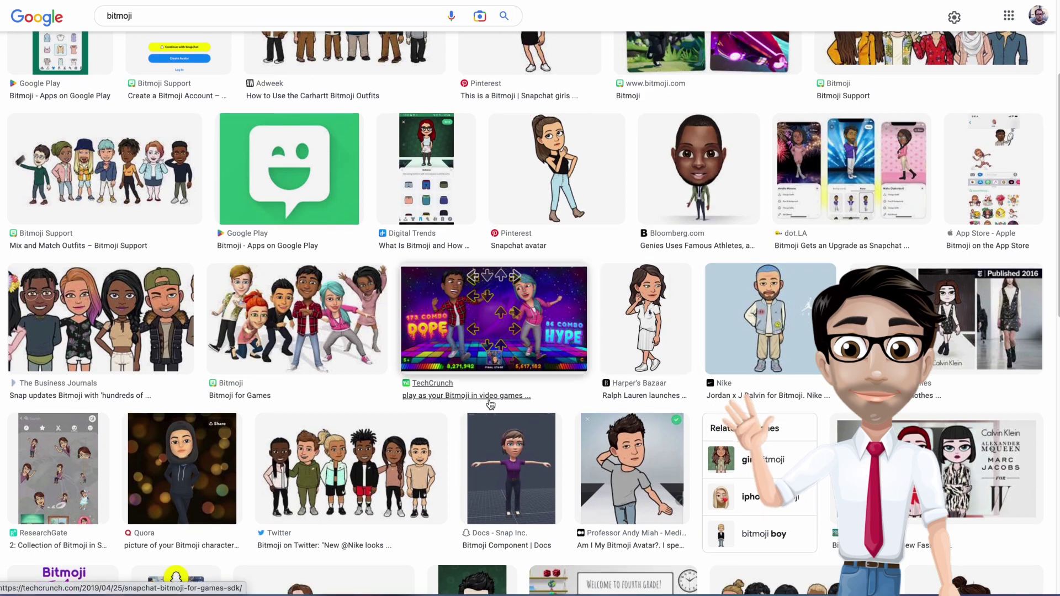
scroll(477, 407, up, 2)
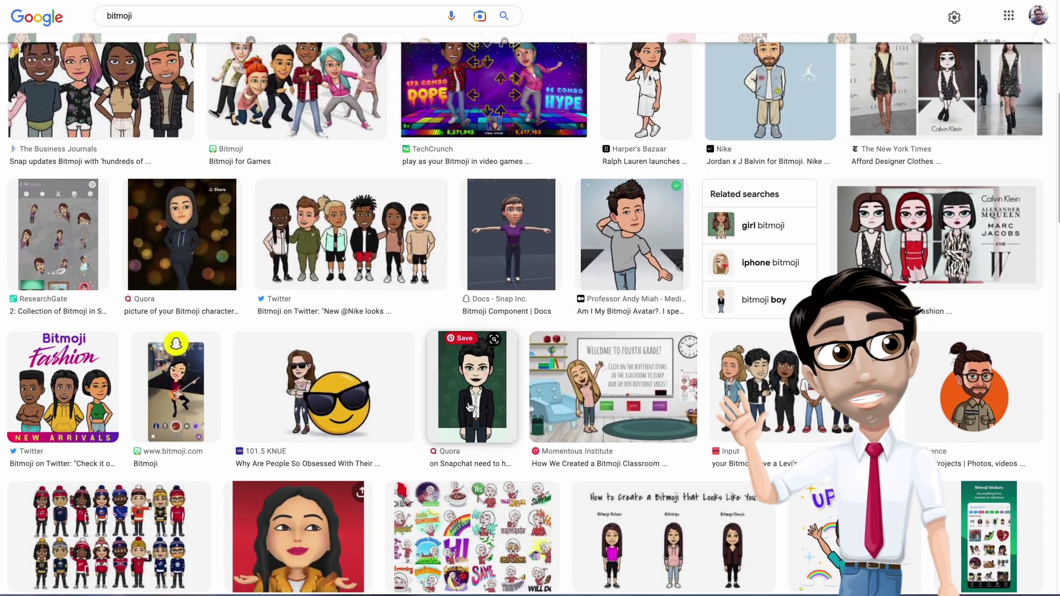
scroll(474, 413, up, 5)
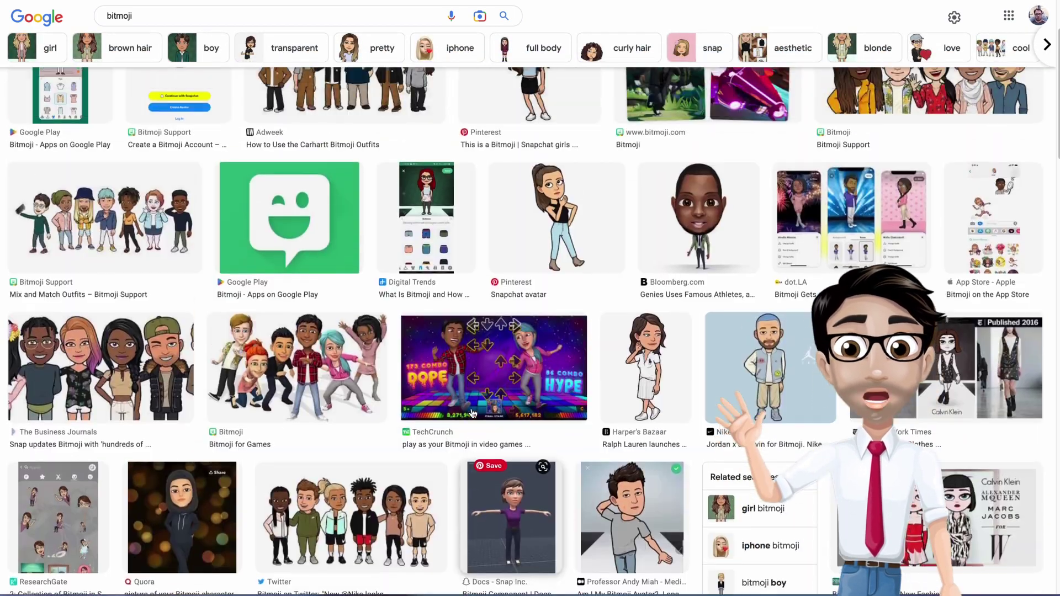
scroll(472, 412, up, 1)
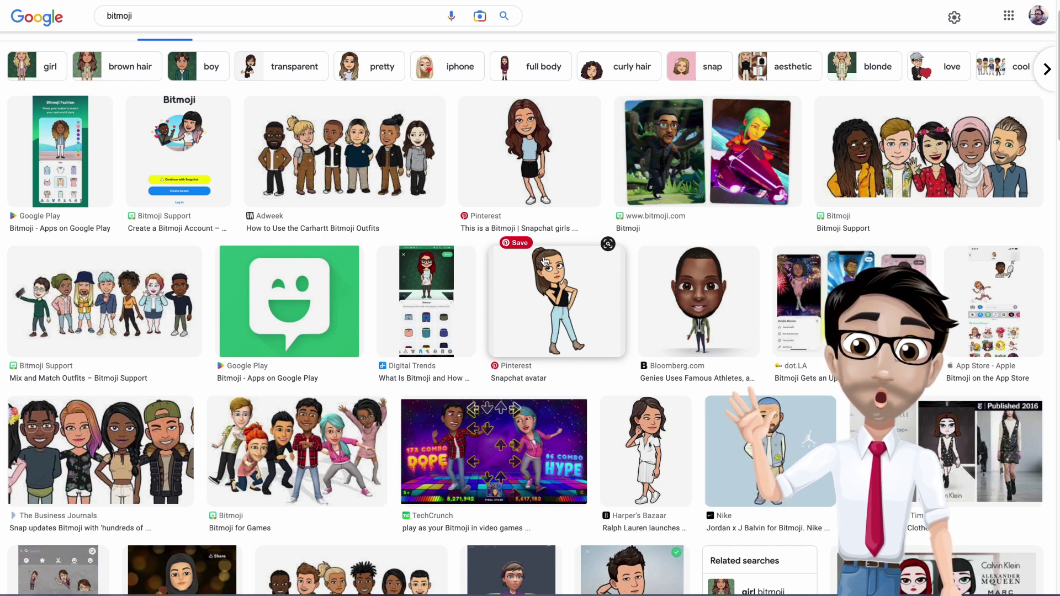
Preview the Pinterest Snapchat avatar image from the Google Images results
click(547, 264)
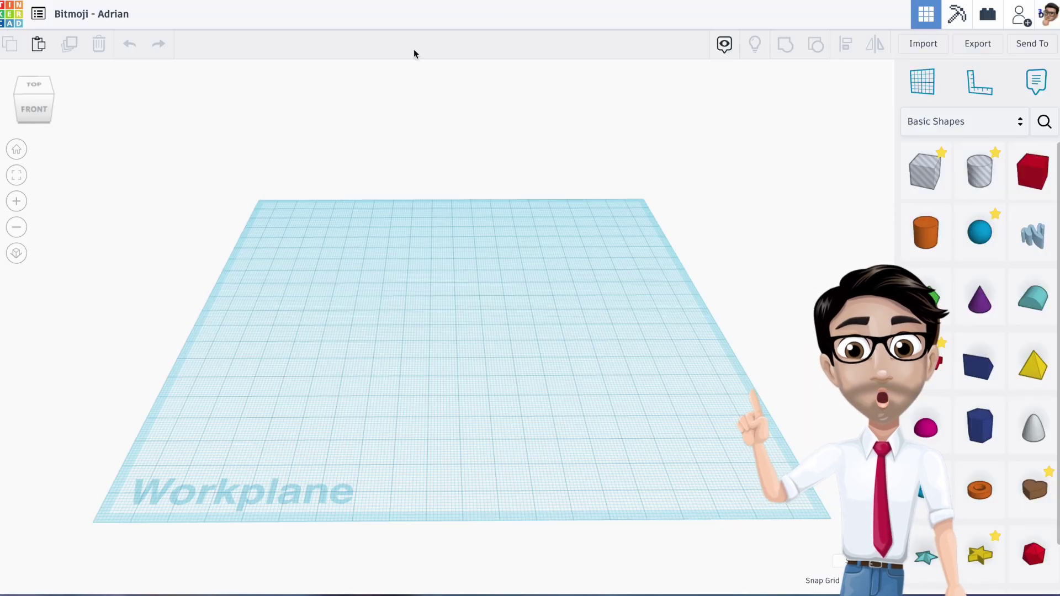
Start a Tinkercad import and browse Downloads in list view, then cancel without importing
click(923, 49)
click(572, 295)
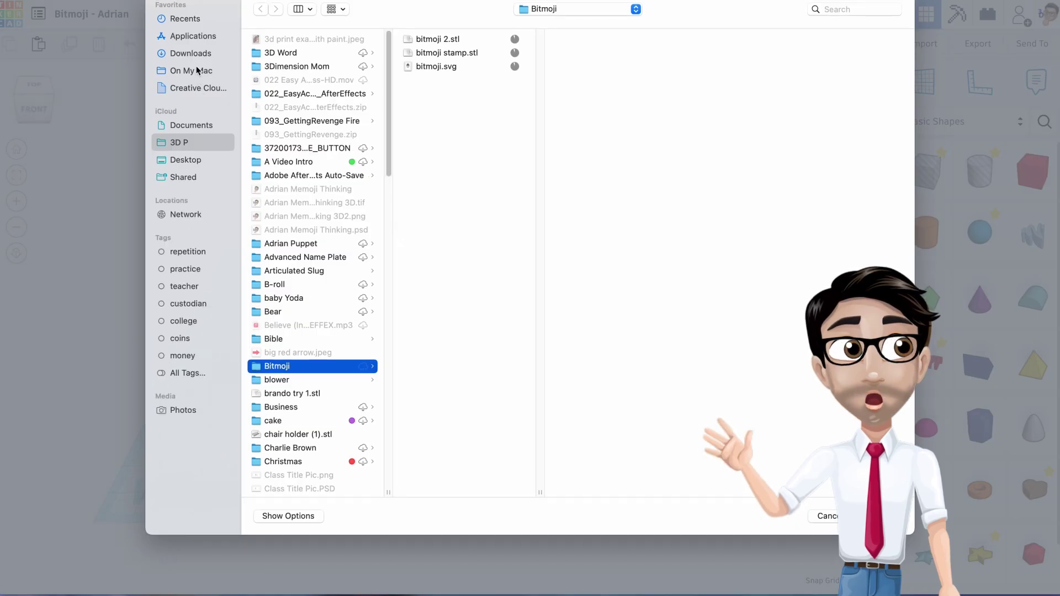
click(207, 55)
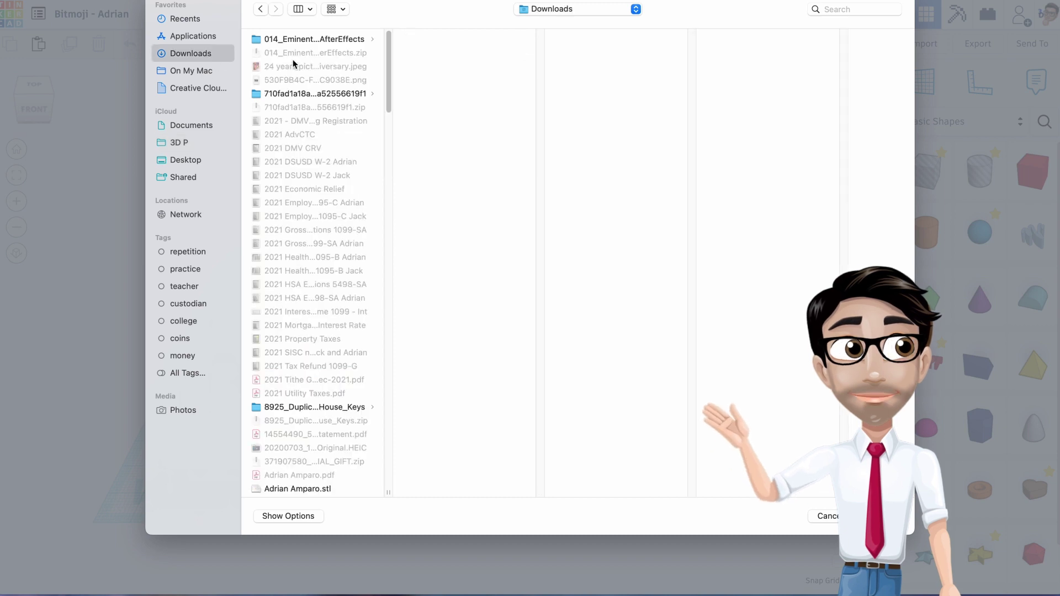
click(303, 11)
click(318, 74)
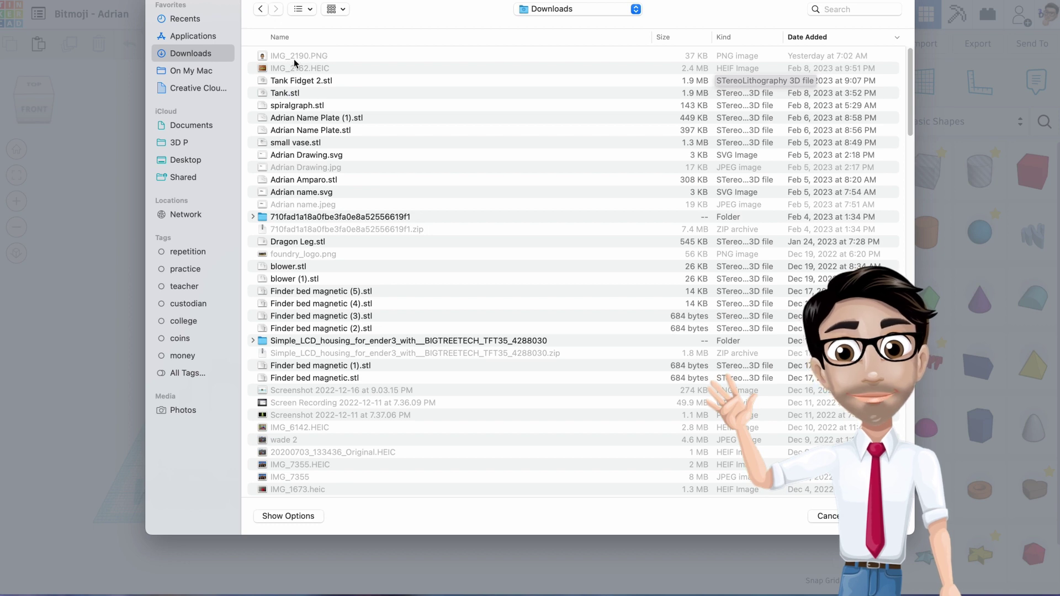
click(828, 516)
click(657, 203)
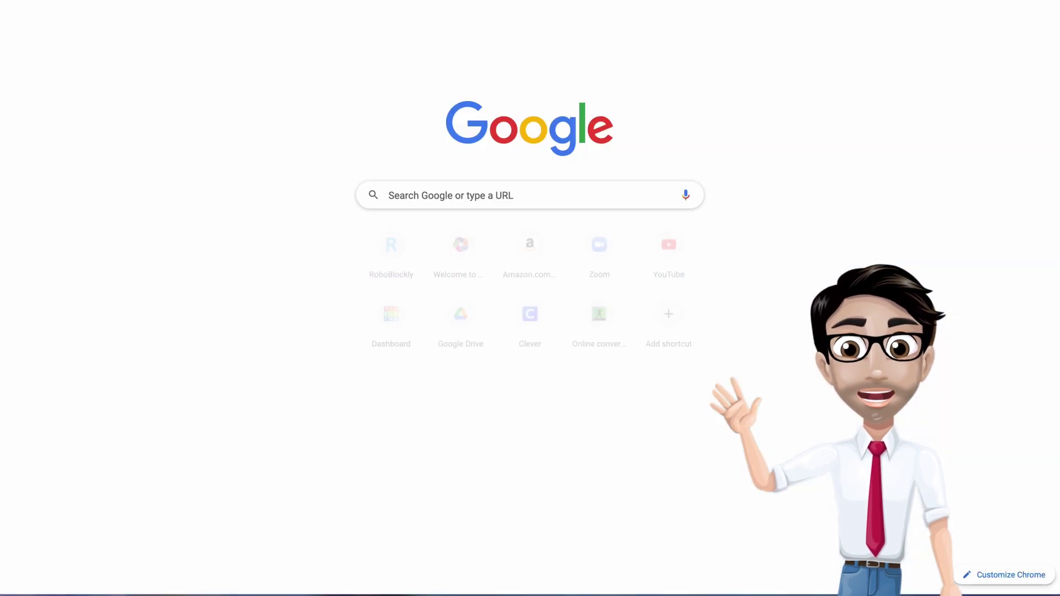
Go to online-convert.com and choose the image converter's Convert to SVG option
text(onl)
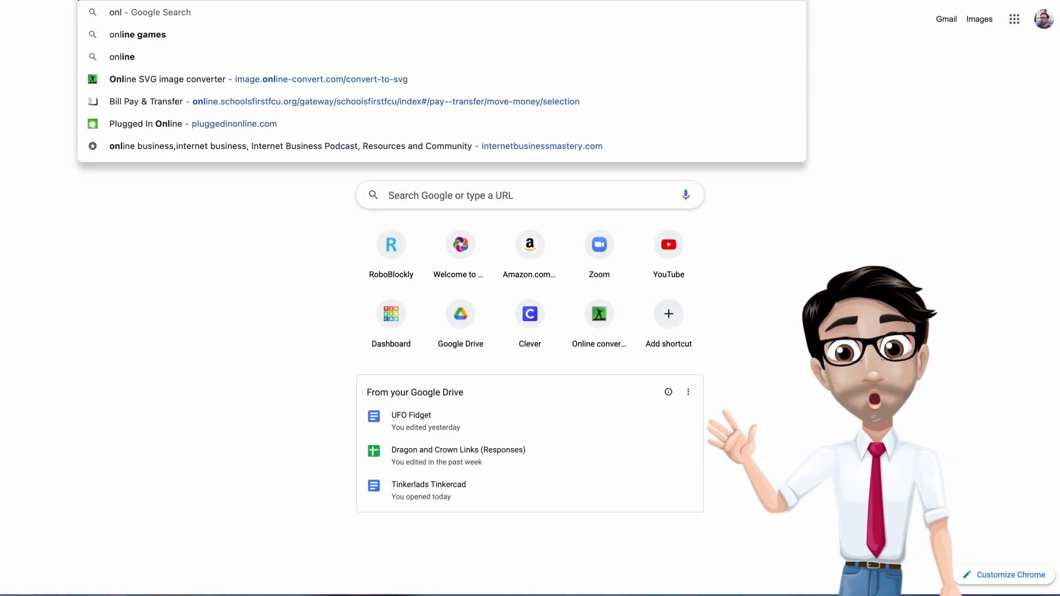
key(Return)
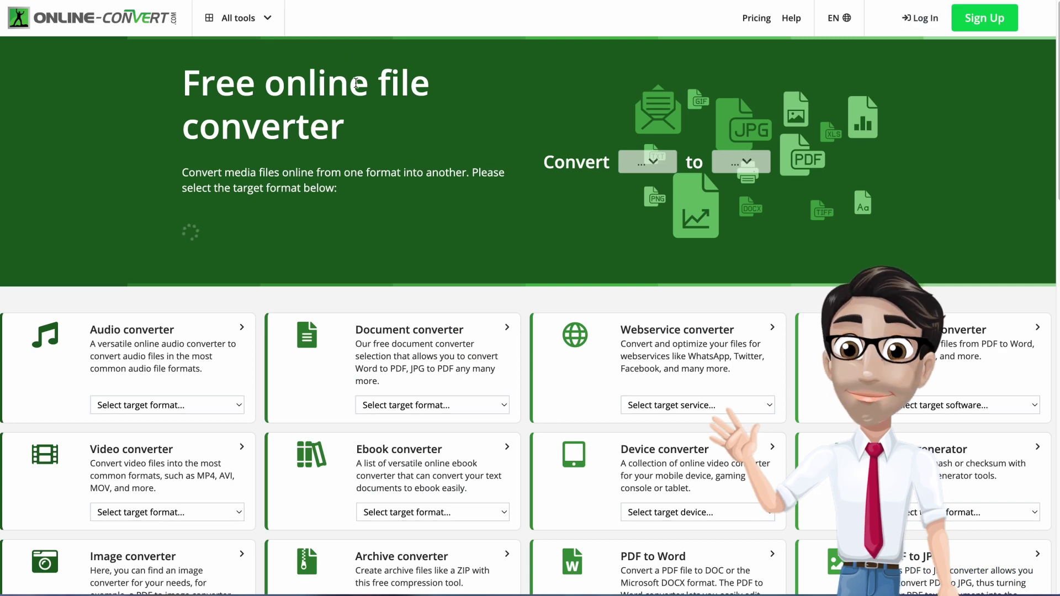
scroll(220, 535, down, 2)
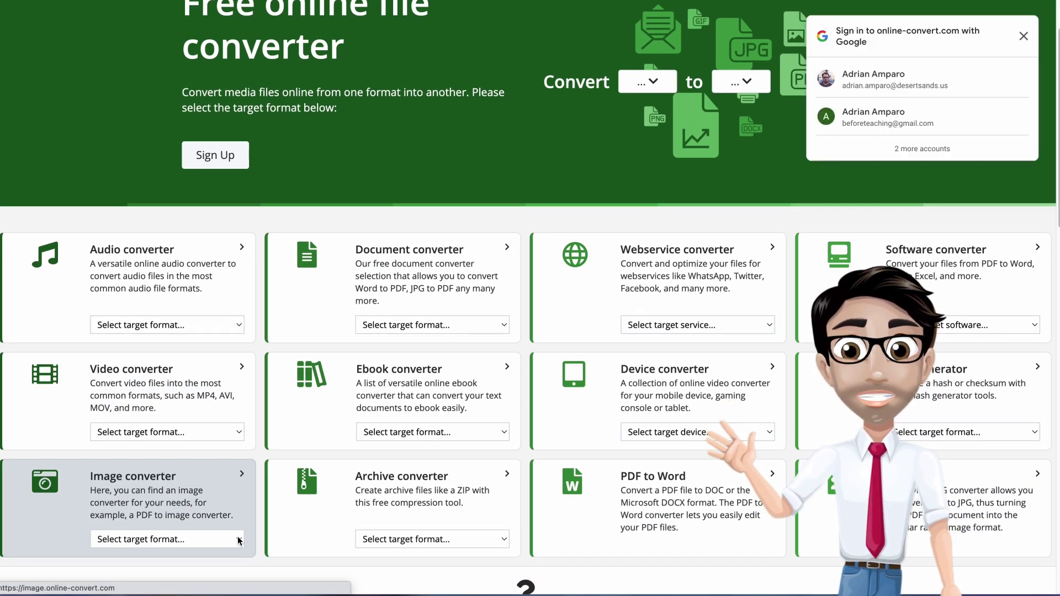
click(239, 541)
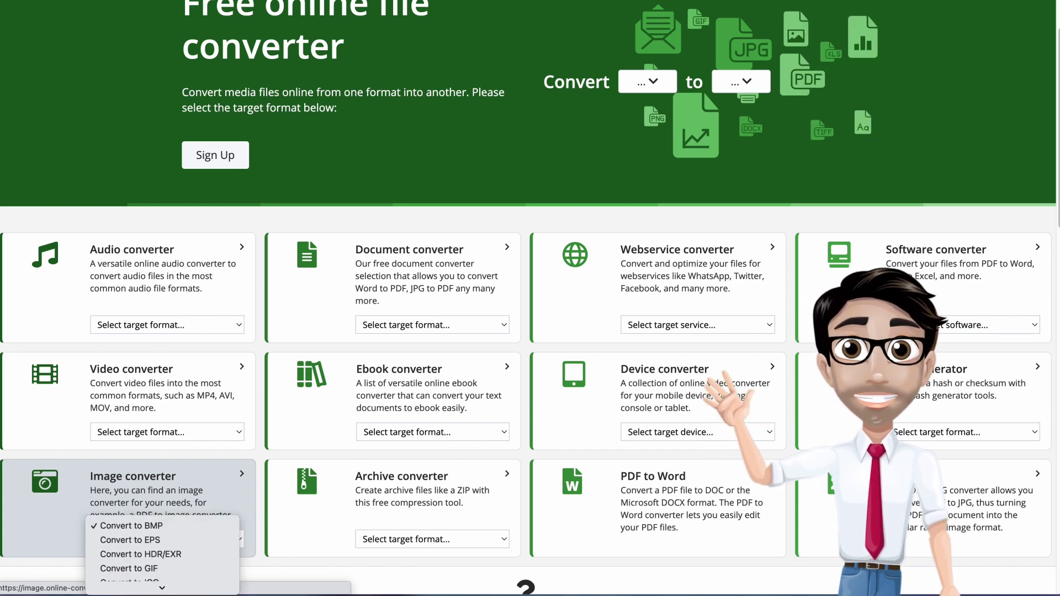
scroll(325, 290, down, 5)
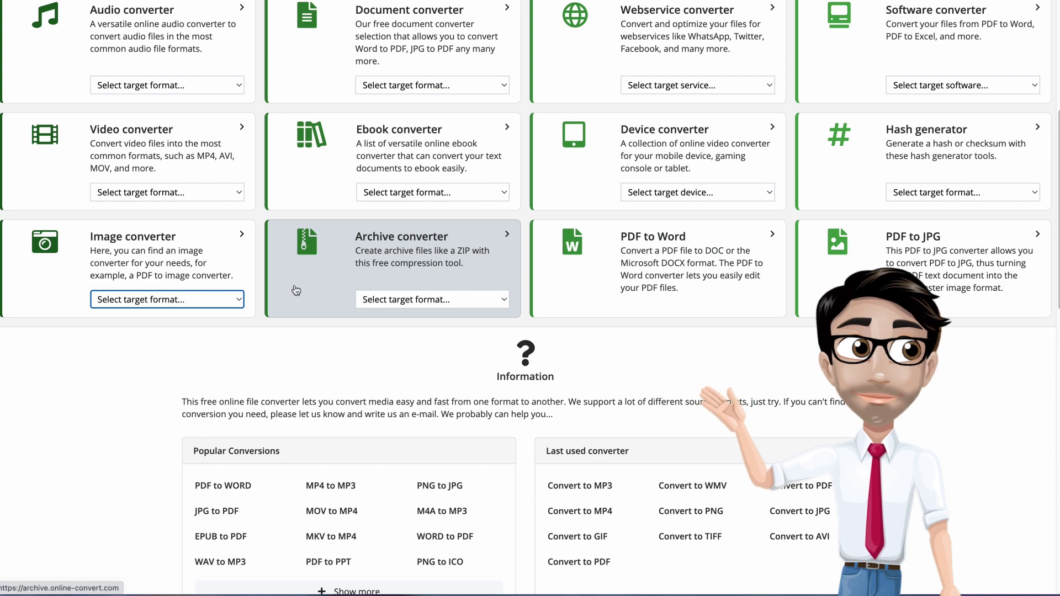
click(166, 299)
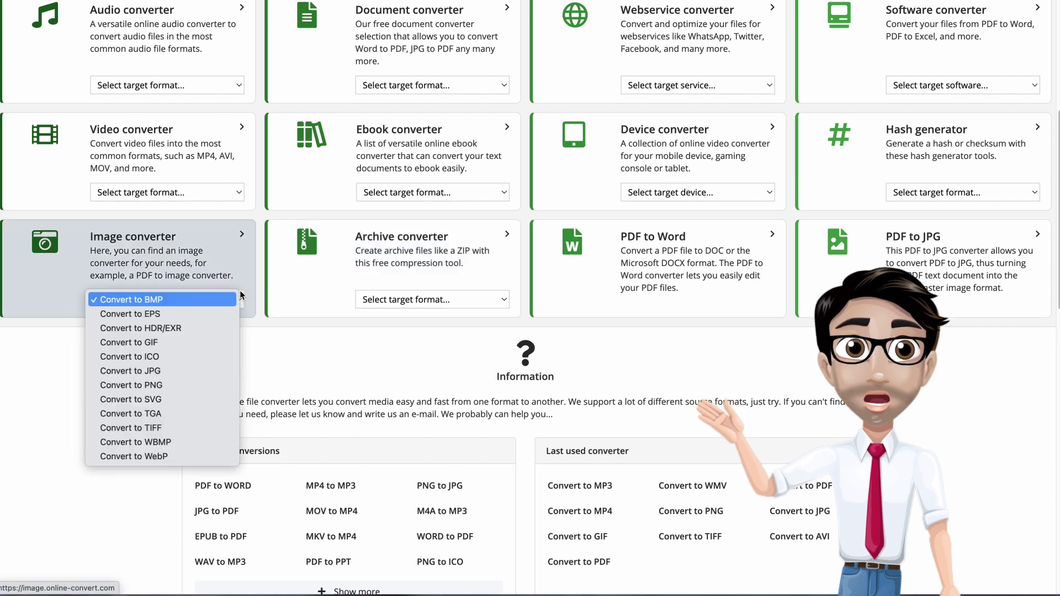
click(175, 406)
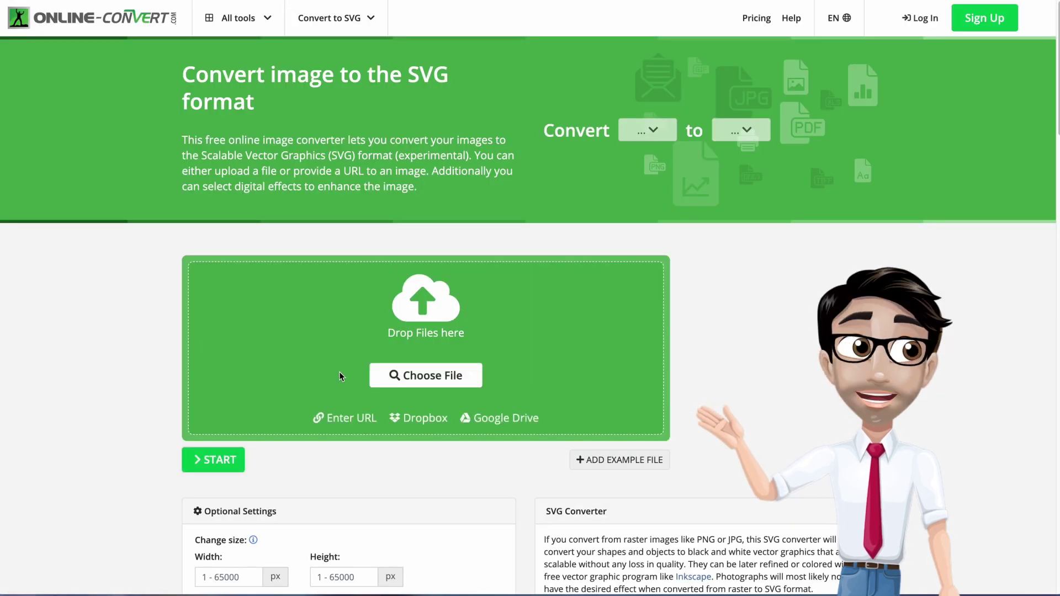
Upload IMG_2190.PNG from Downloads and start its conversion to SVG
click(441, 381)
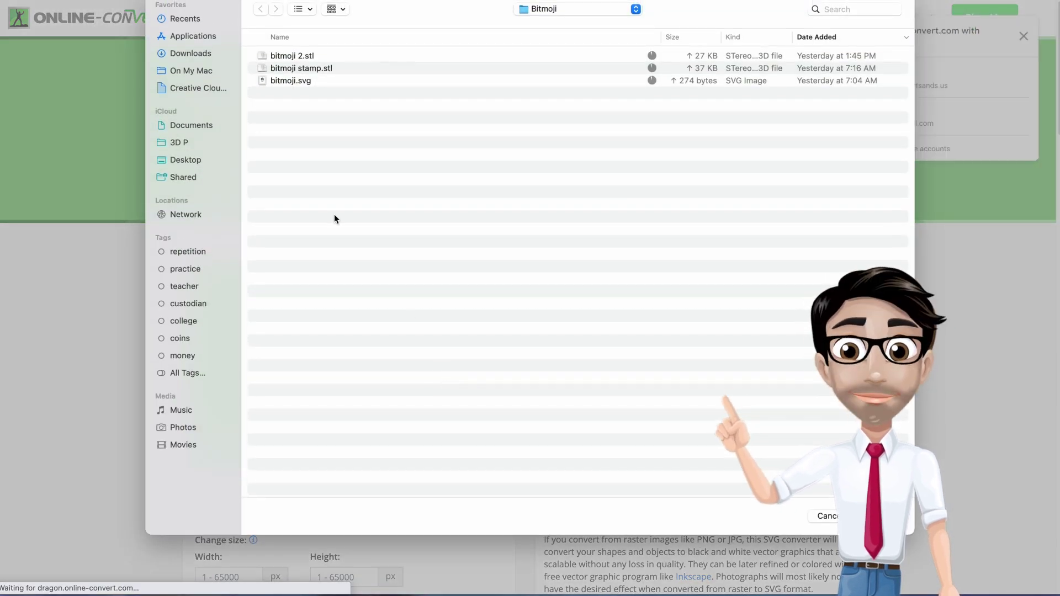
click(583, 9)
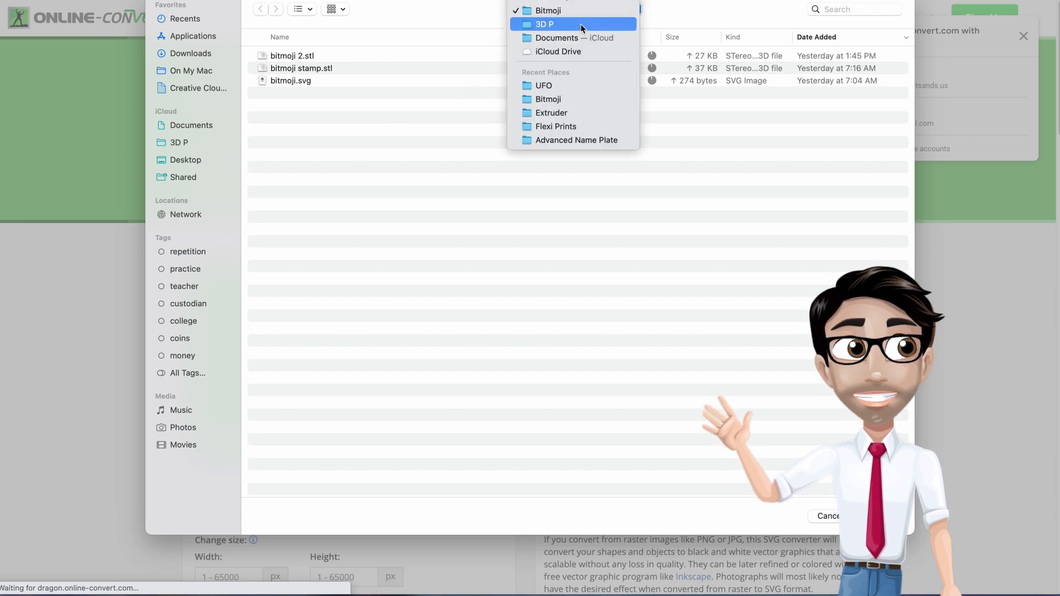
click(581, 25)
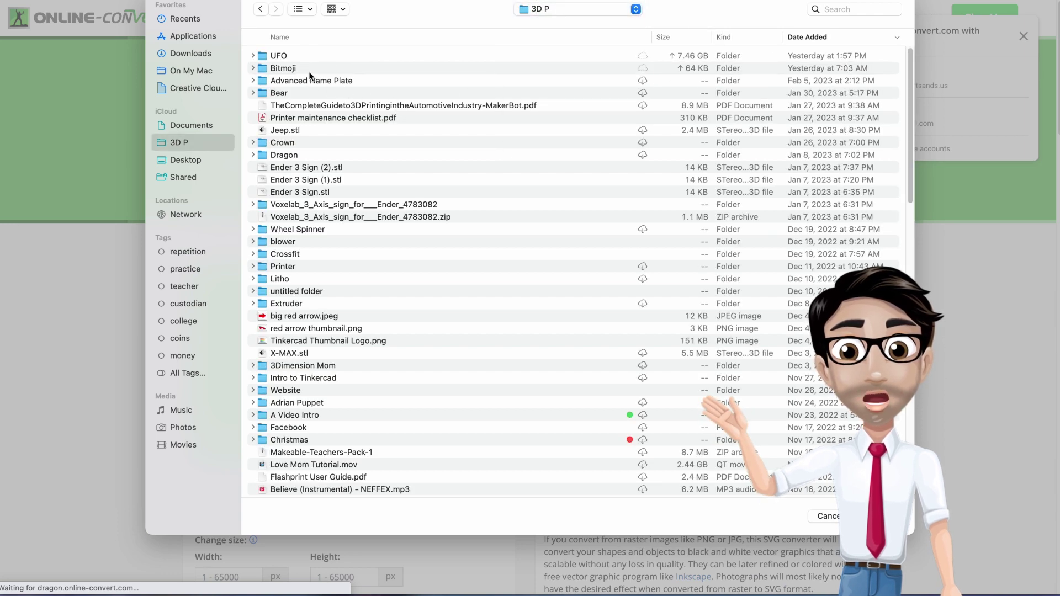
click(200, 54)
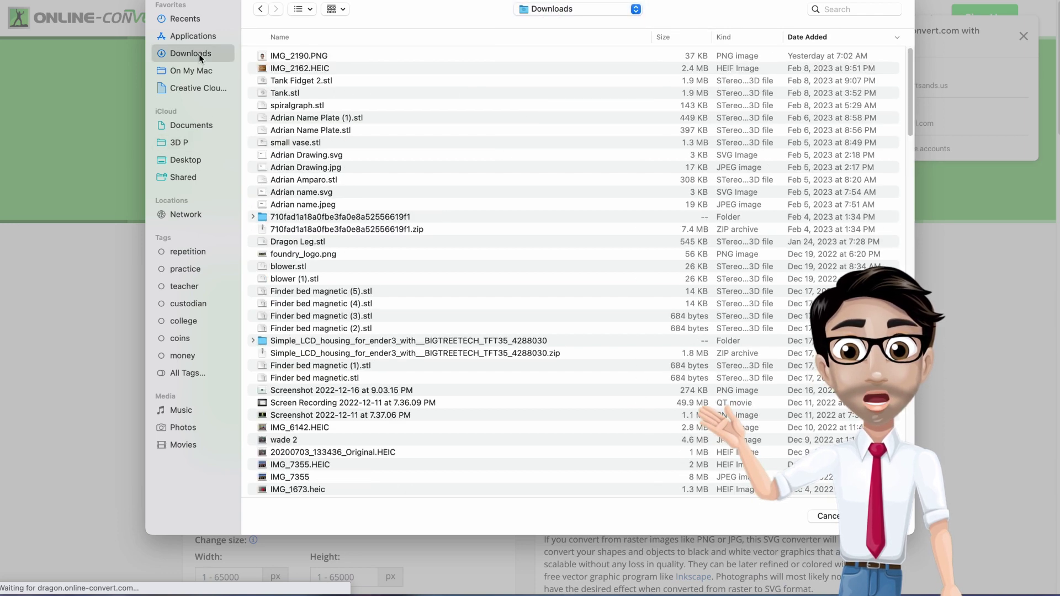
click(298, 69)
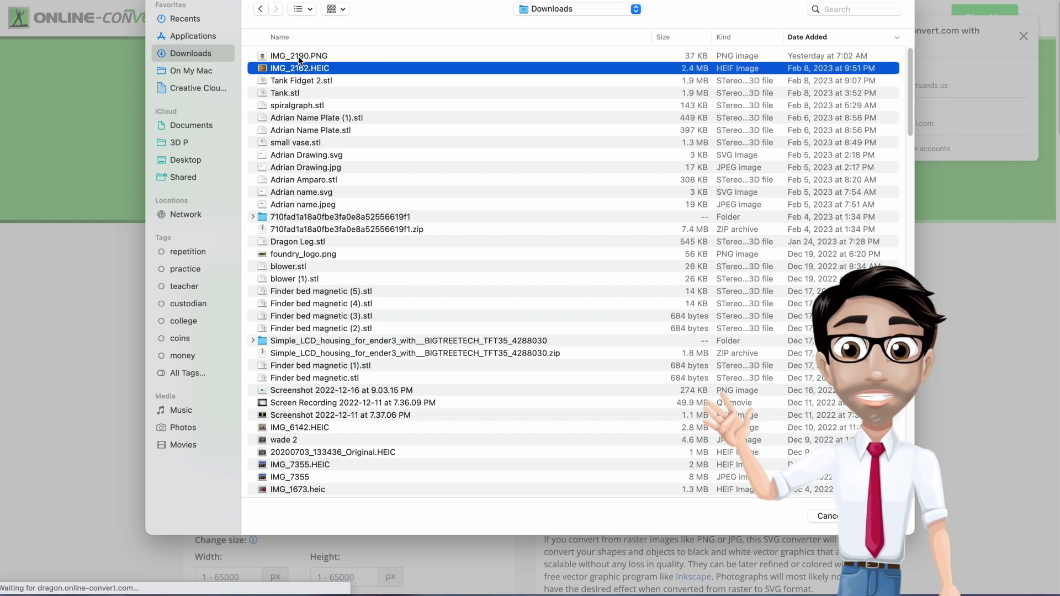
click(300, 56)
click(879, 517)
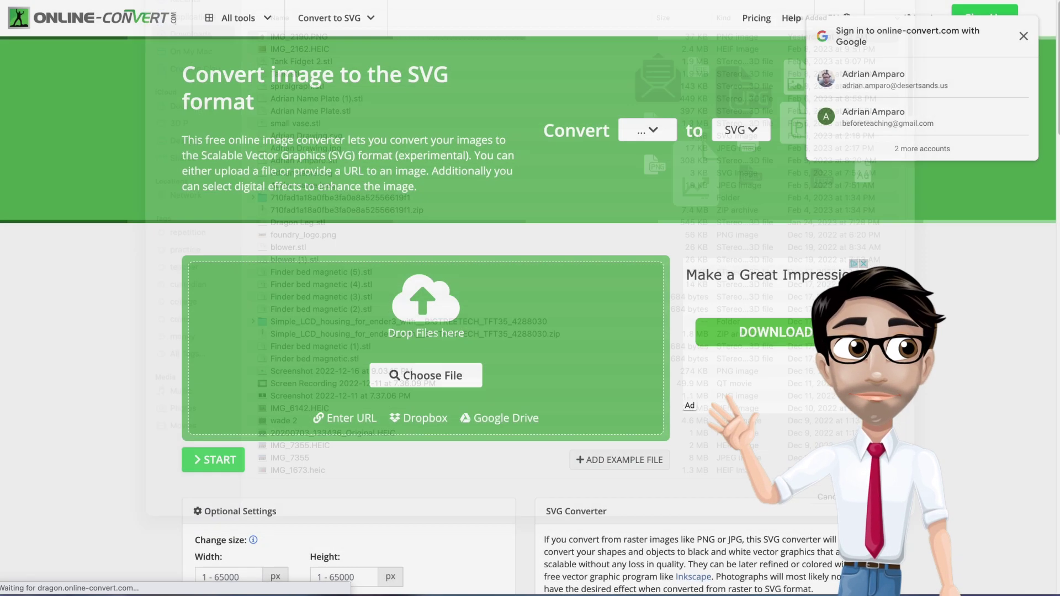
click(215, 459)
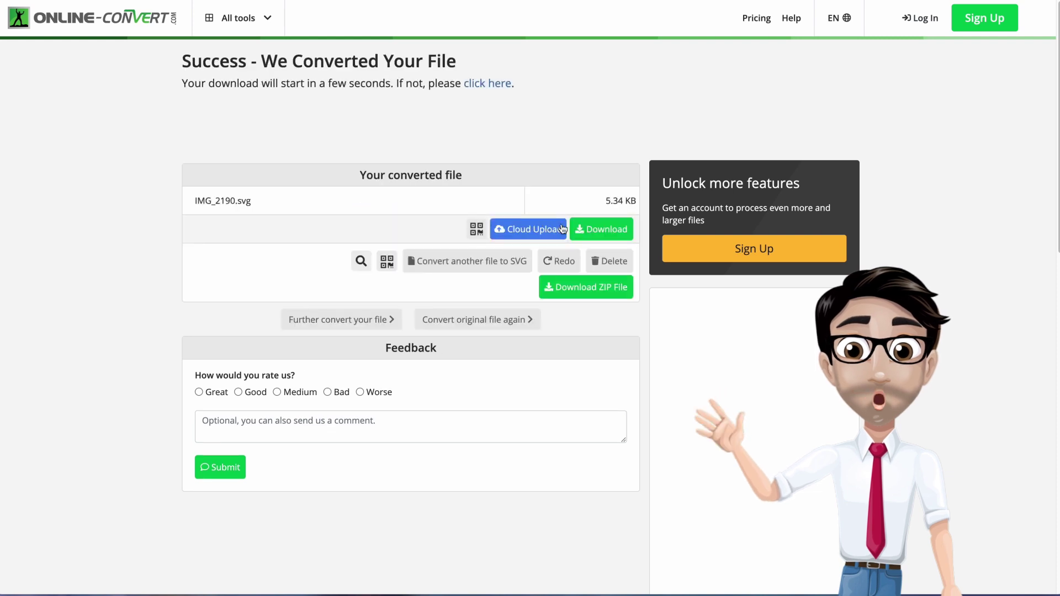
Download the converted SVG under a new name into the Bitmoji folder
click(603, 233)
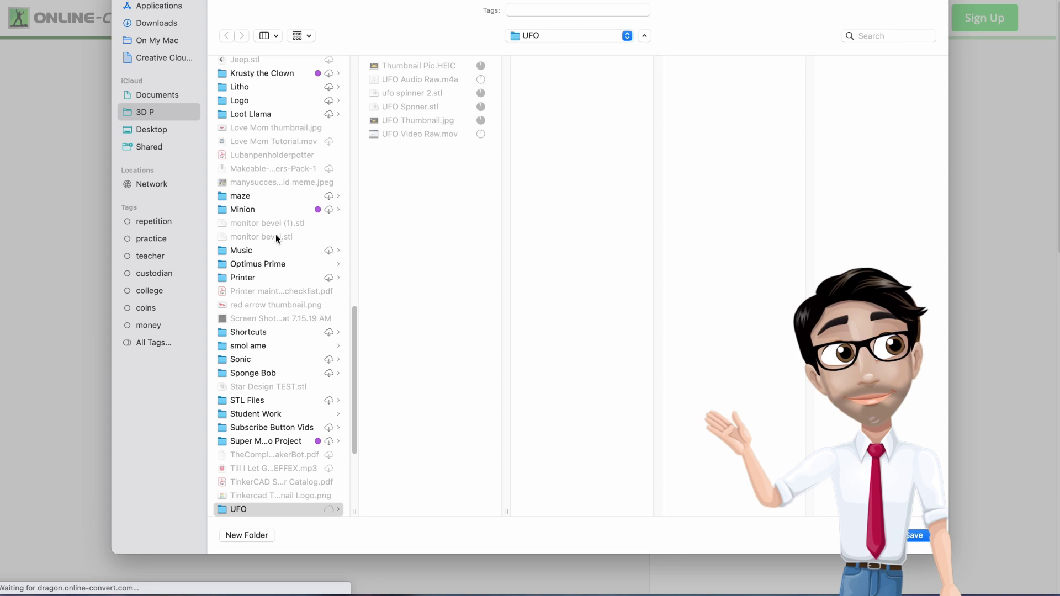
scroll(254, 266, up, 15)
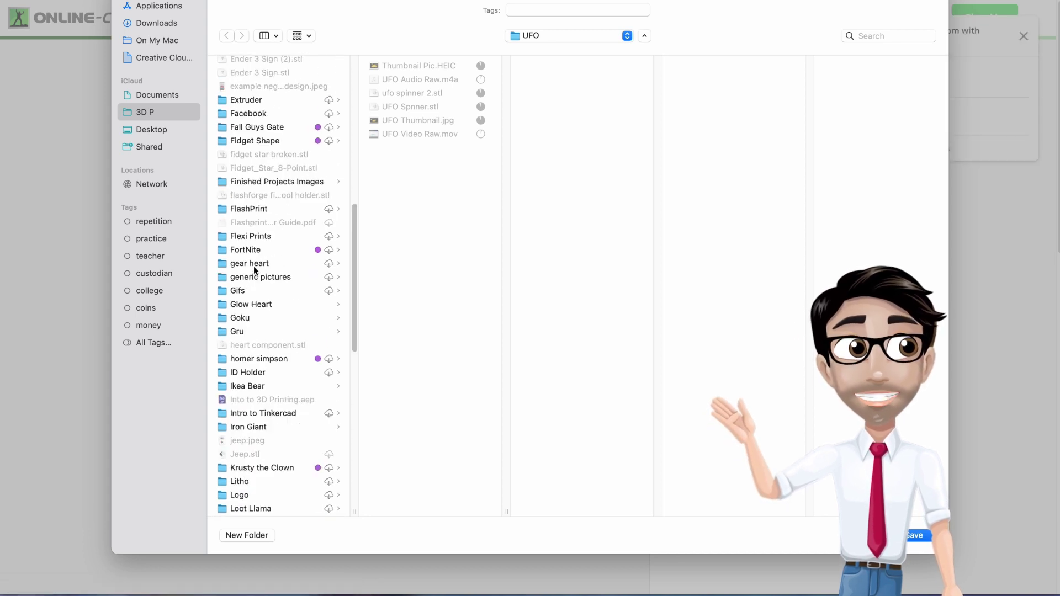
scroll(254, 266, up, 5)
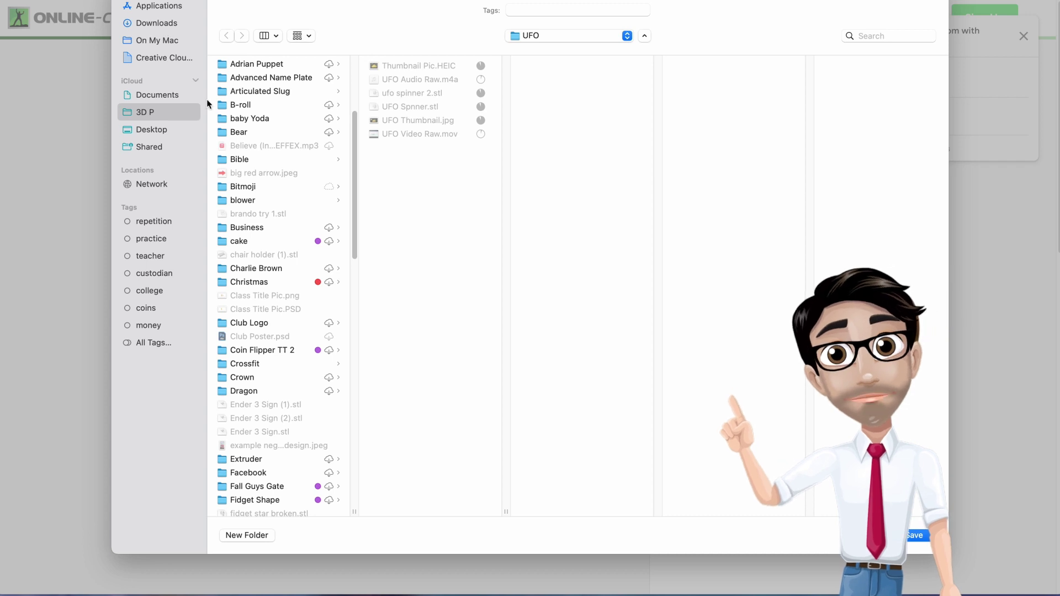
click(263, 190)
click(555, 1)
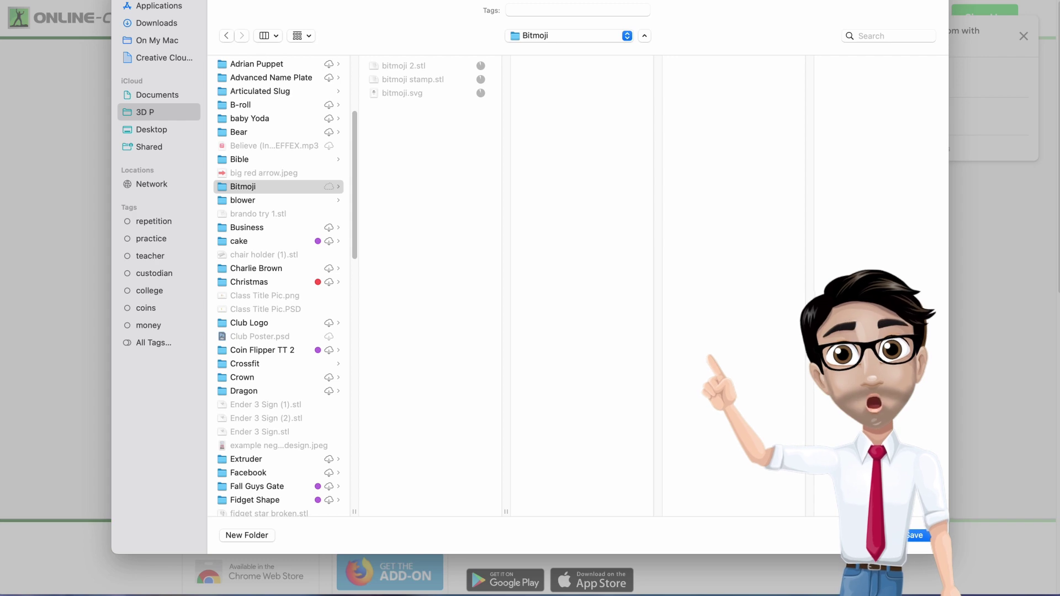
click(906, 539)
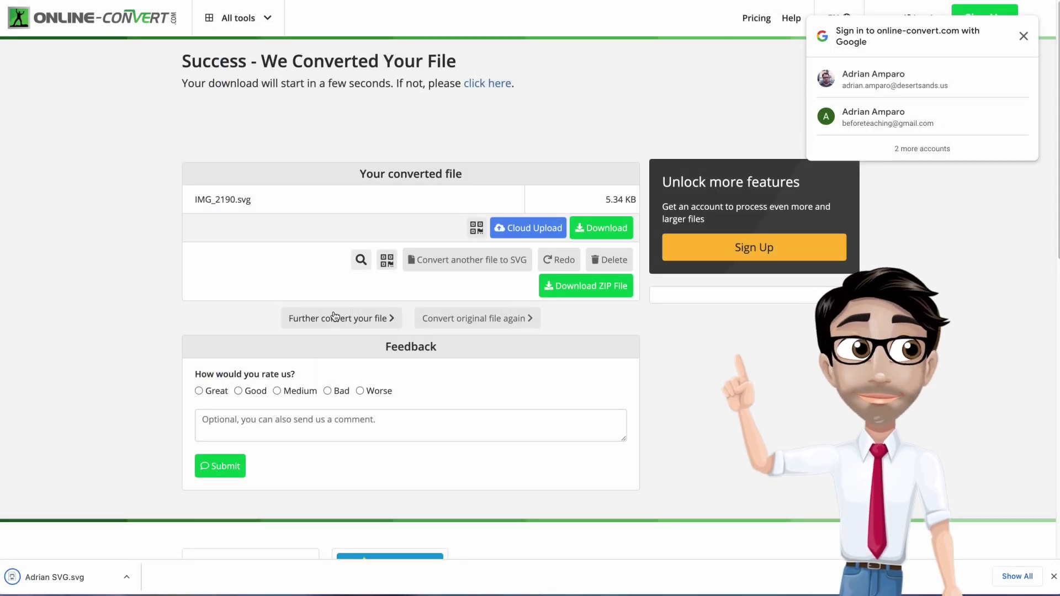
click(1053, 577)
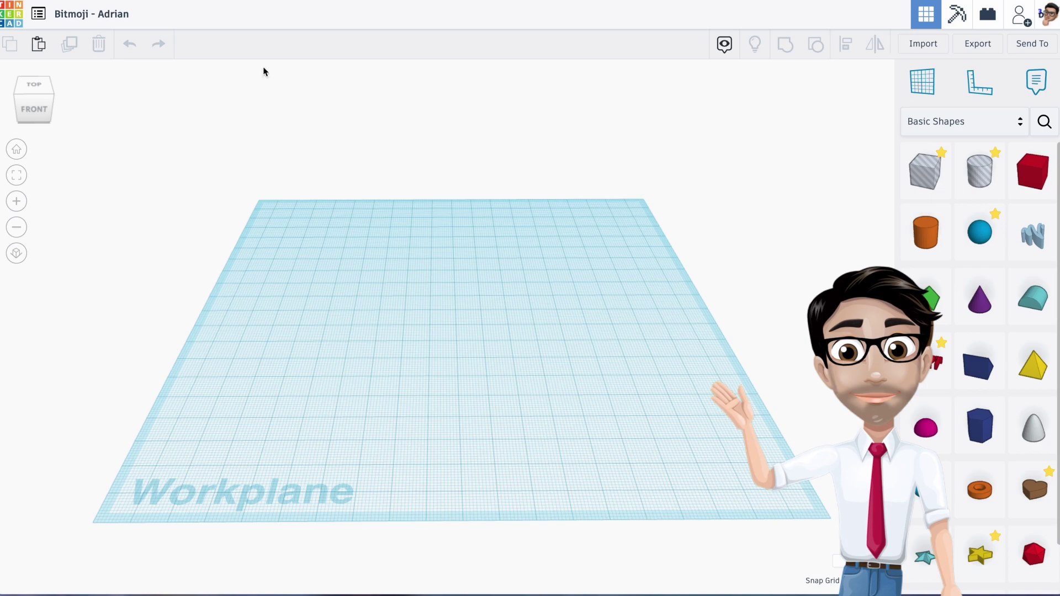
Import the converted SVG file from the 3D P > Bitmoji folder into the design
click(922, 44)
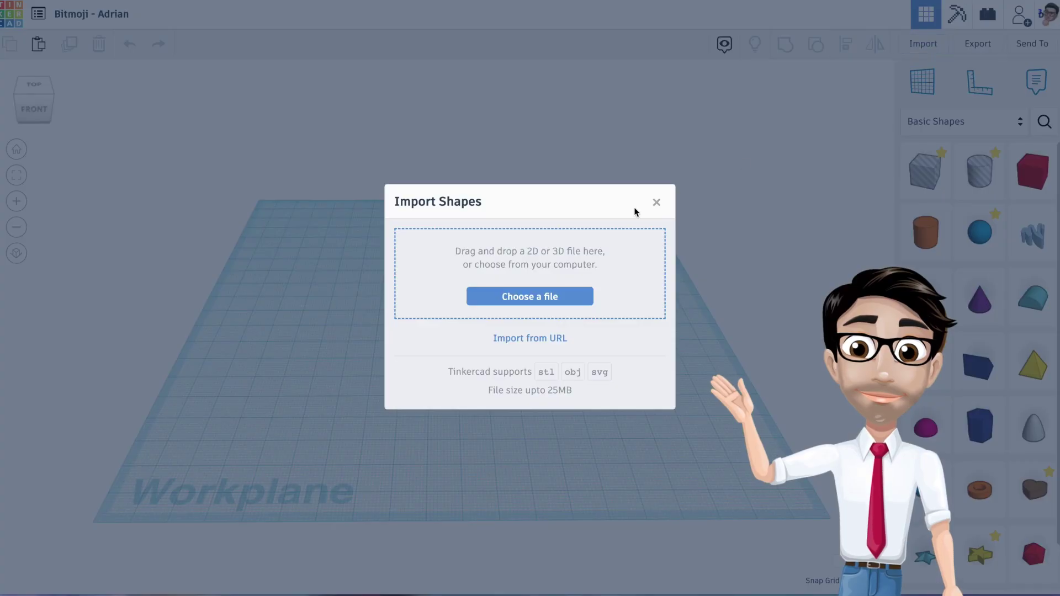
click(547, 297)
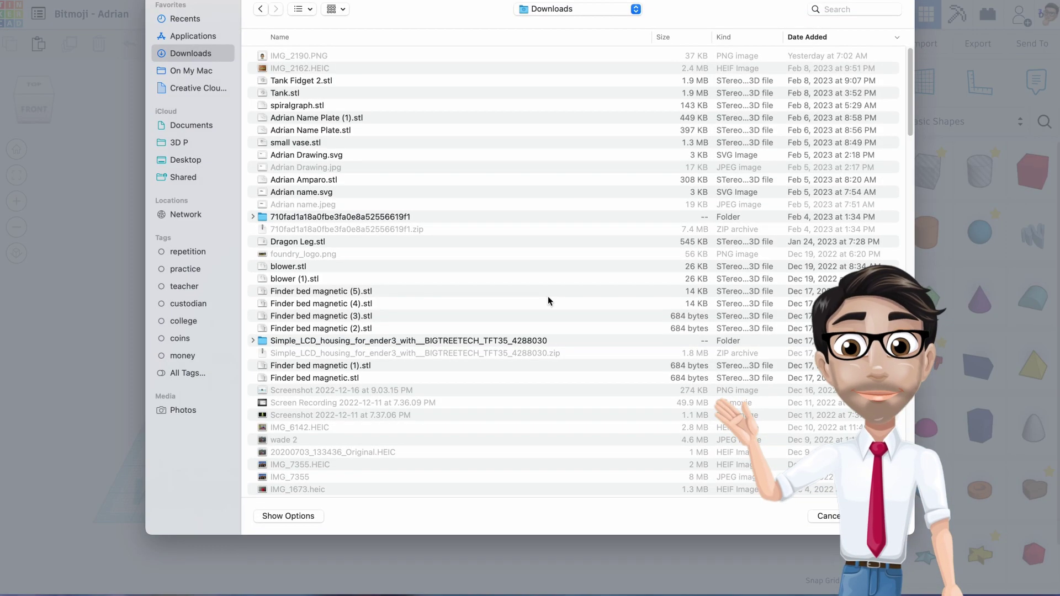
click(193, 143)
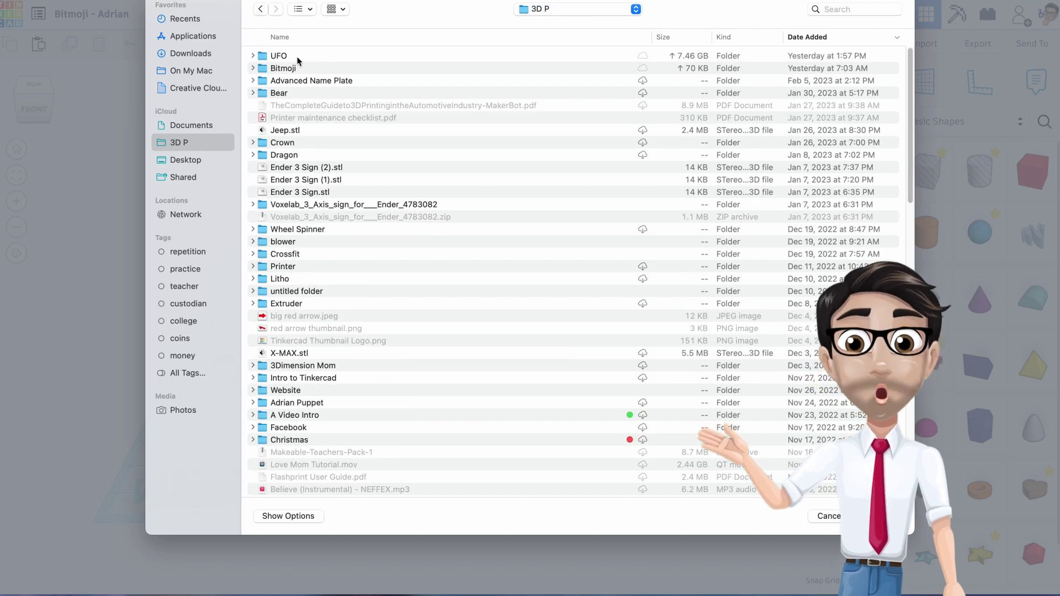
click(253, 68)
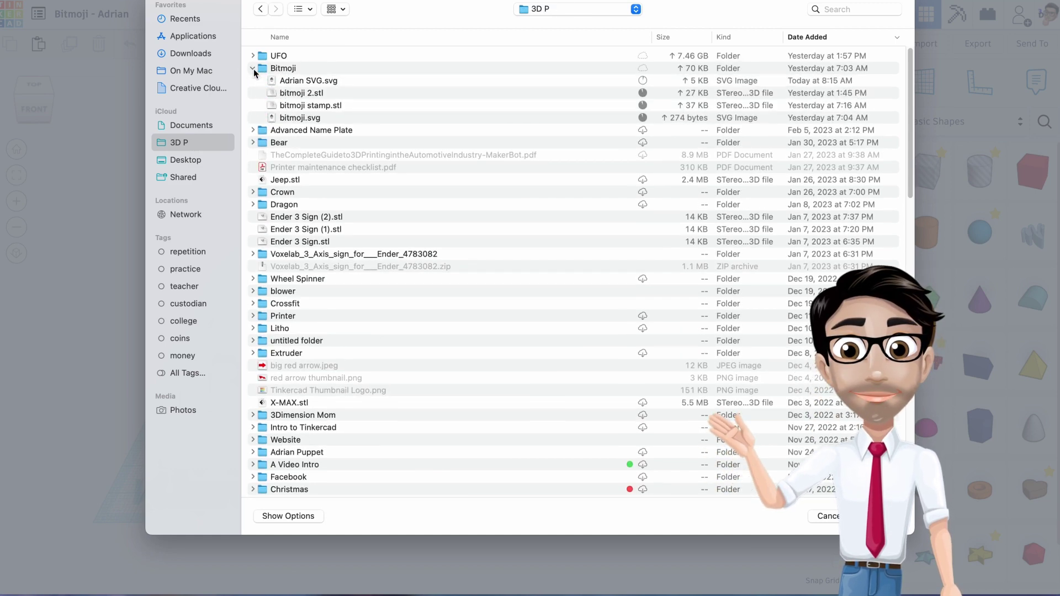
click(301, 80)
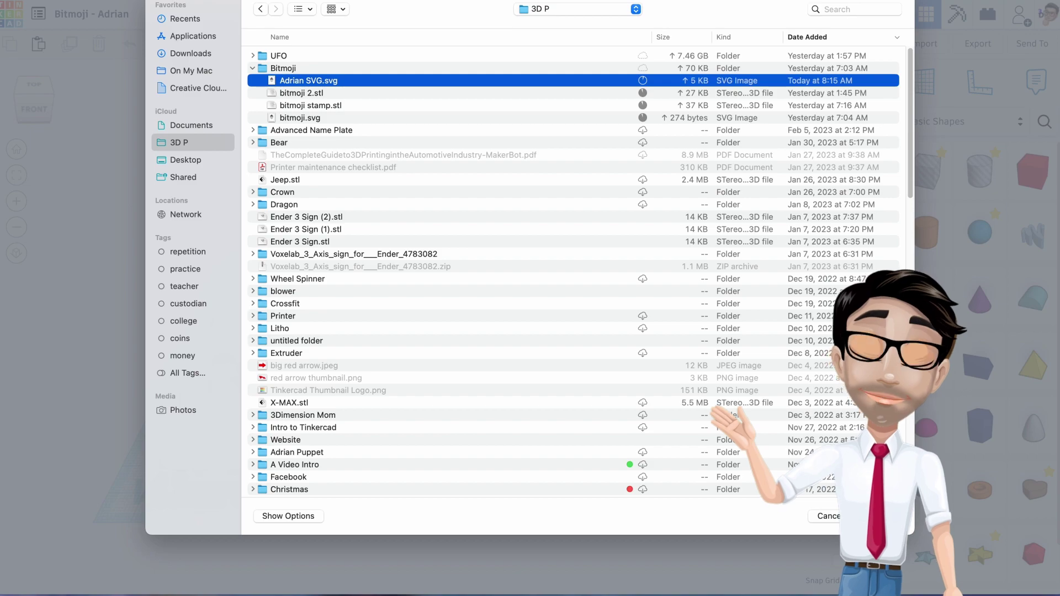
key(Return)
click(627, 428)
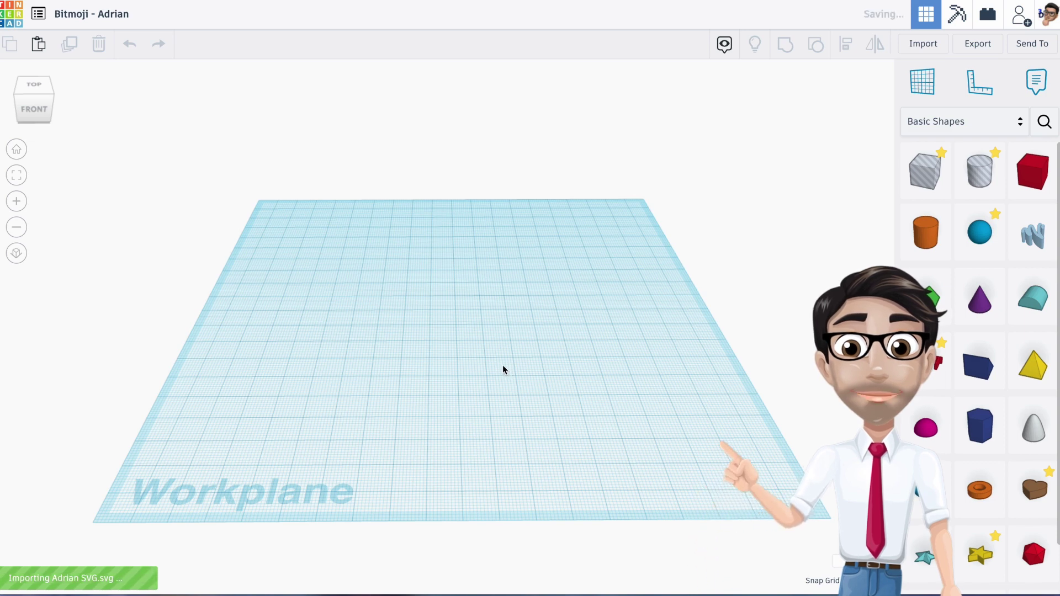
Shrink the imported face proportionally, move it onto the workplane and scale it to 2 mm tall
mouse_move(479, 388)
right_down()
mouse_move(494, 437)
mouse_move(495, 362)
mouse_move(498, 391)
right_up()
click(516, 297)
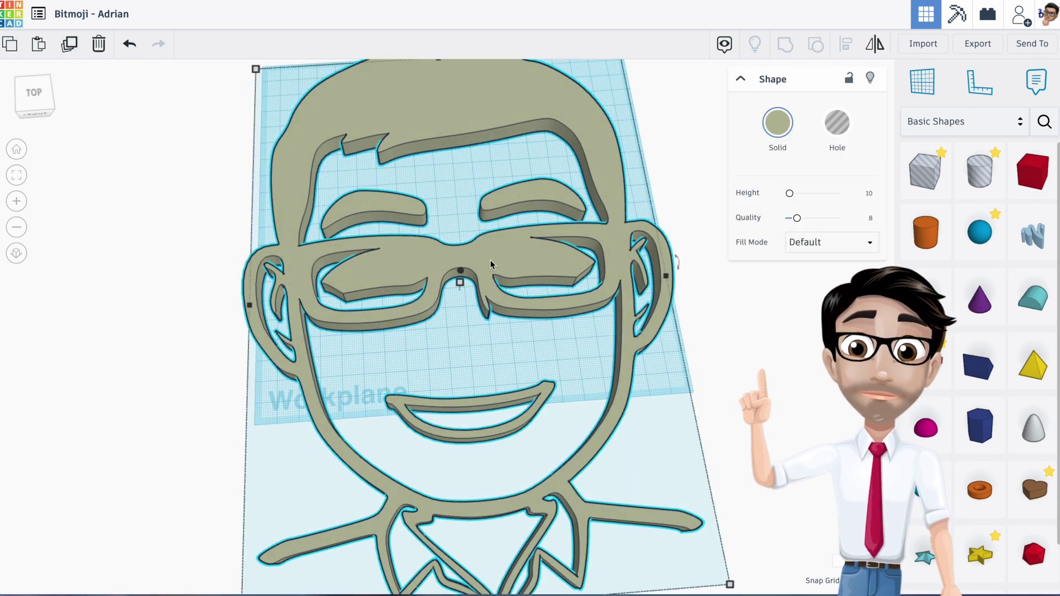
drag(256, 69, 509, 306)
drag(581, 329, 459, 138)
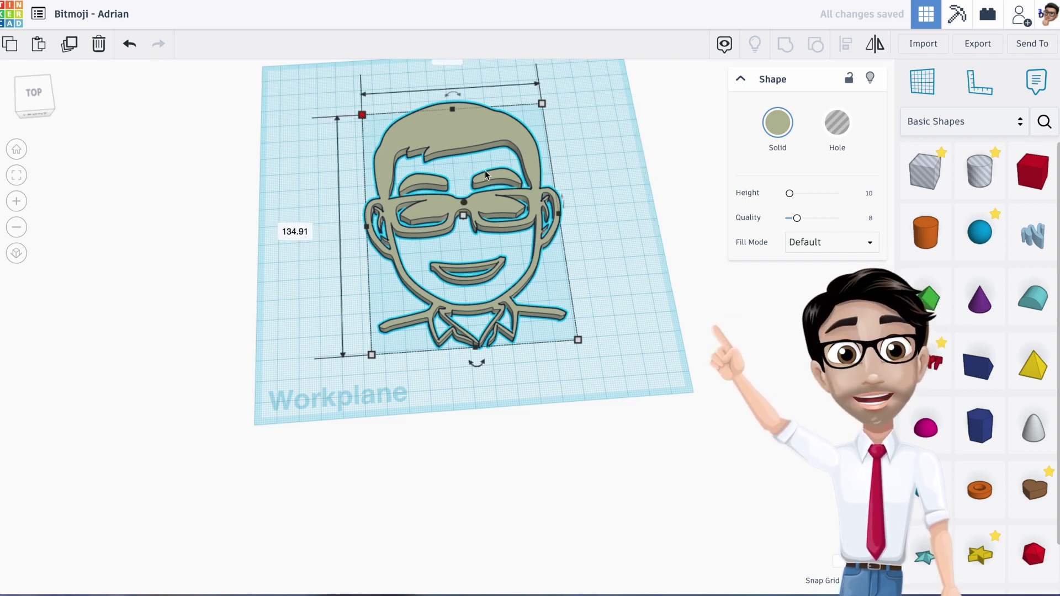
middle_drag(484, 180, 476, 234)
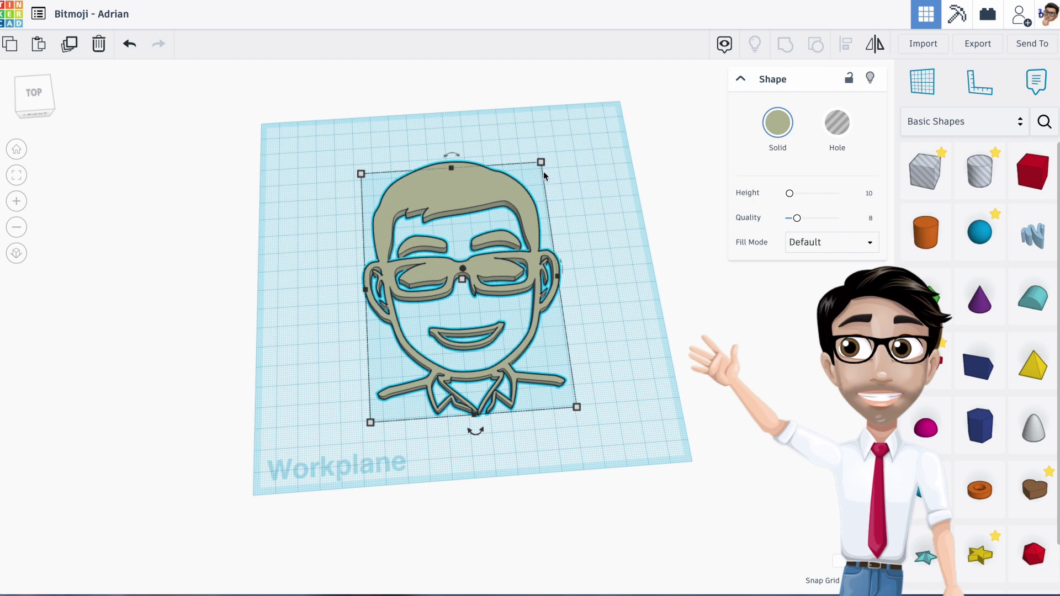
right_drag(468, 272, 474, 224)
shift+drag(463, 317, 464, 319)
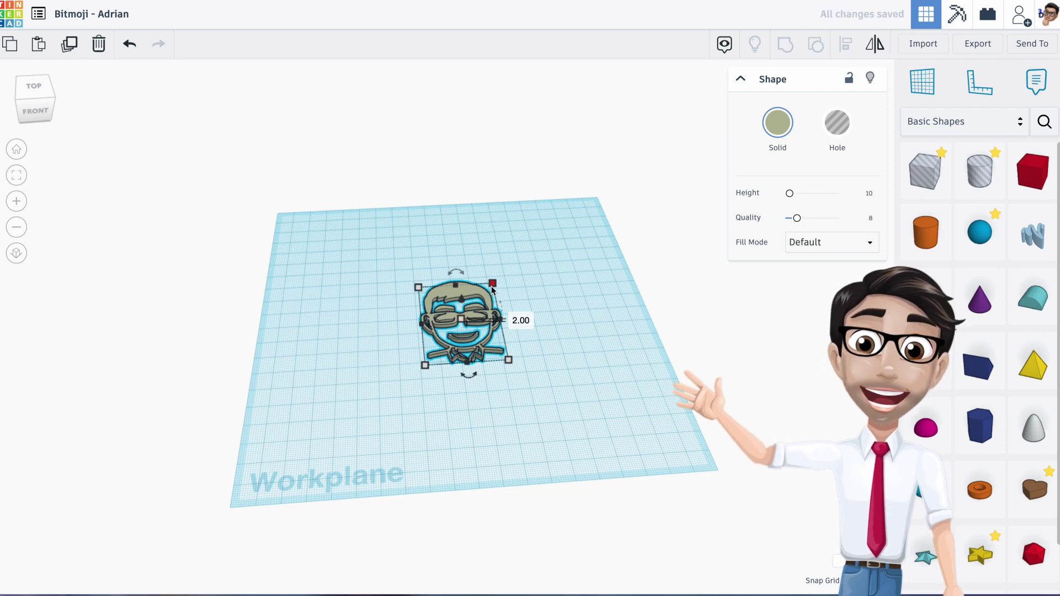
Rescale the face uniformly and set its length to 40 mm
scroll(476, 318, up, 5)
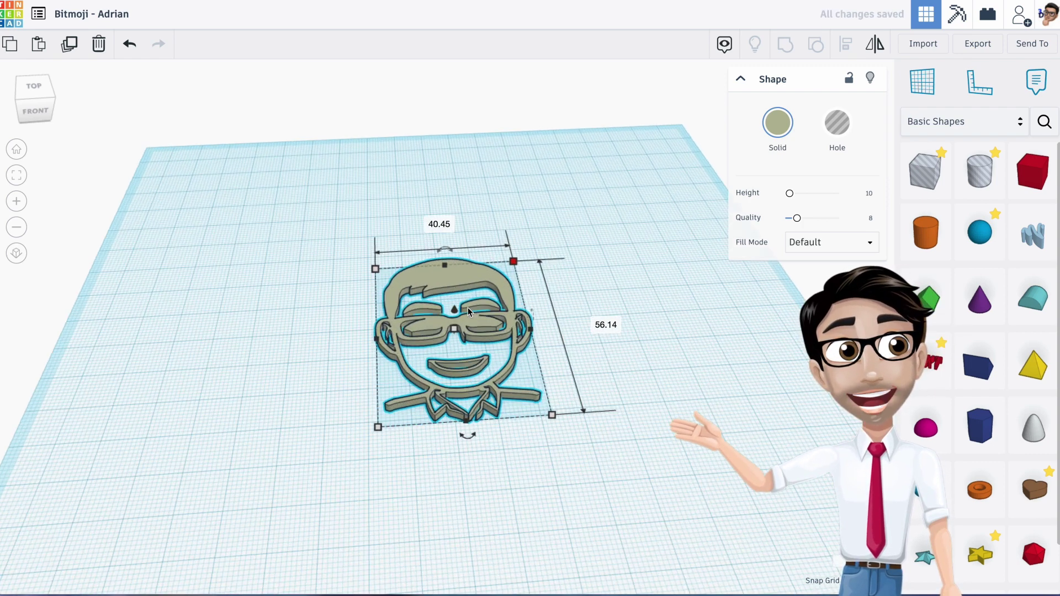
right_drag(462, 320, 446, 286)
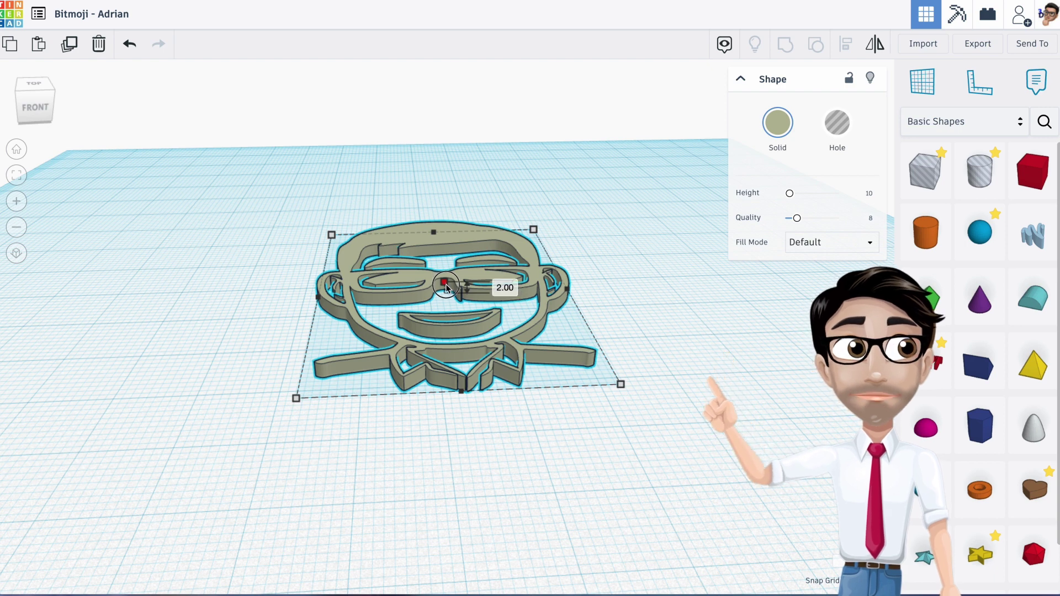
shift+drag(446, 286, 446, 287)
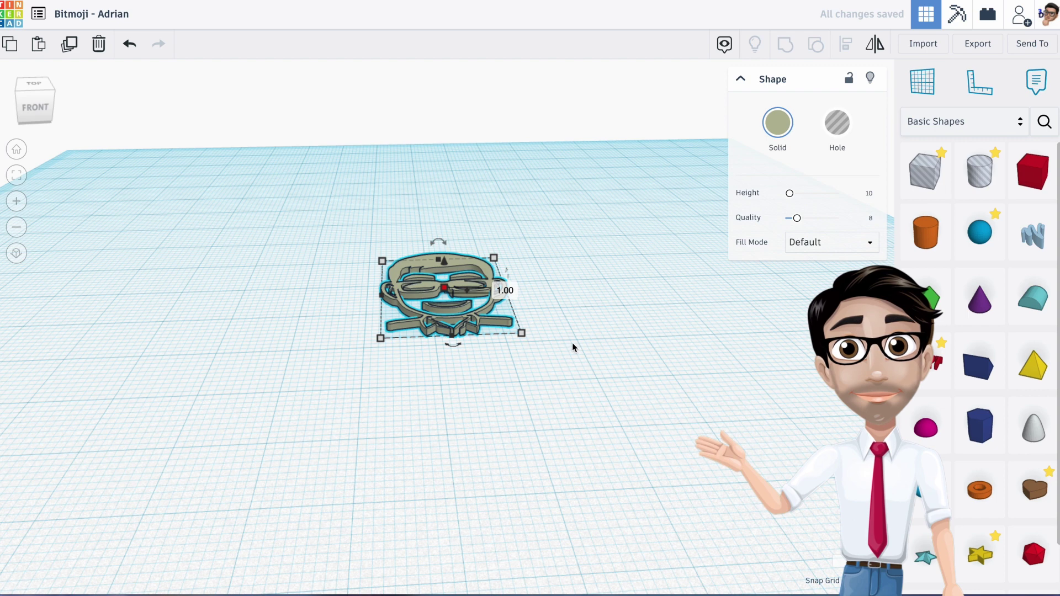
click(444, 290)
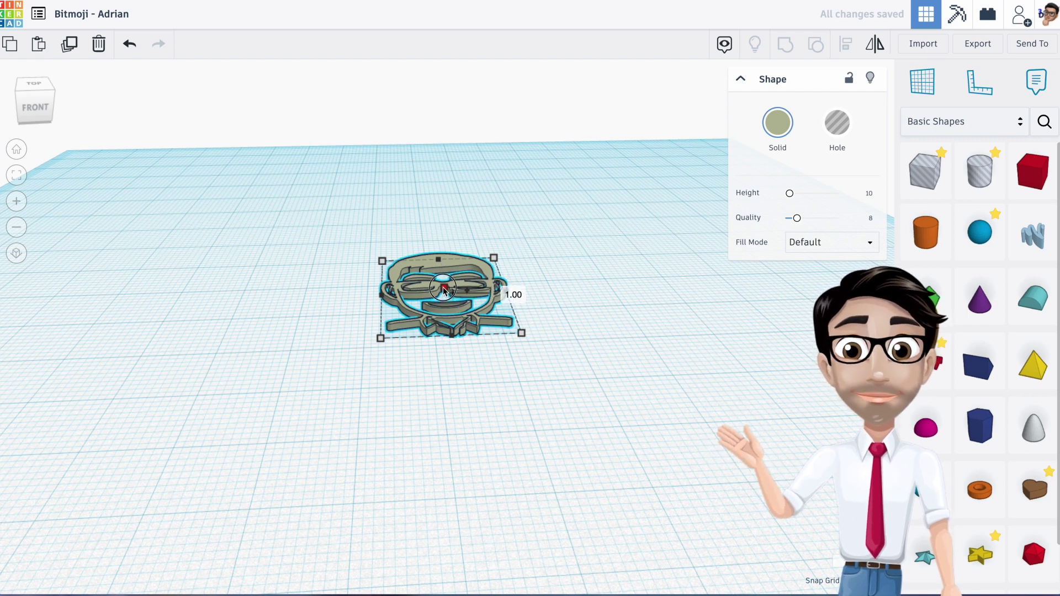
shift+drag(444, 289, 443, 286)
mouse_move(511, 248)
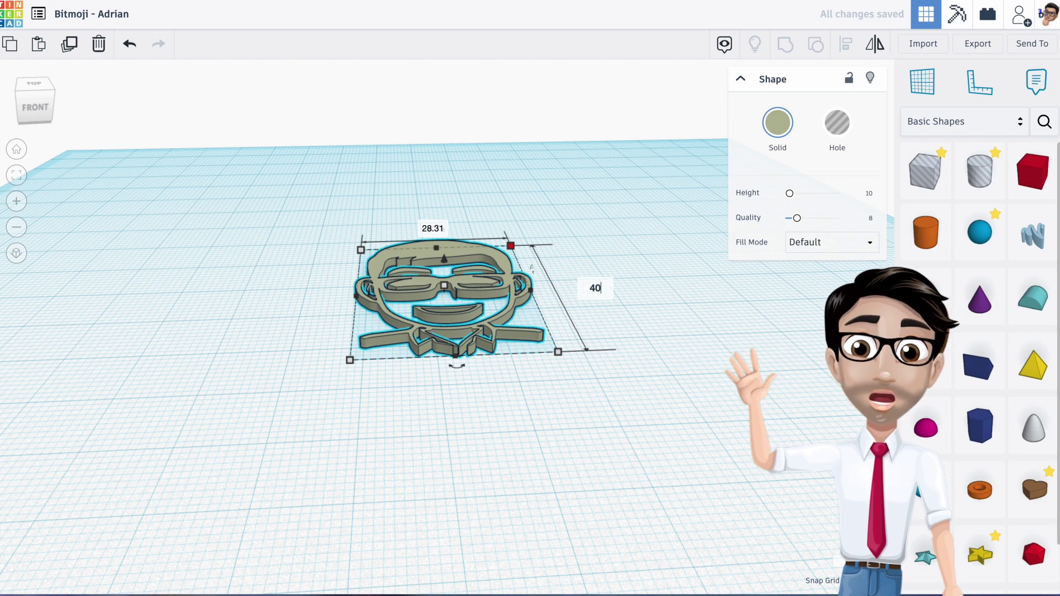
key(Return)
Deselect the face and return to a centred top-down view of it
click(620, 339)
right_drag(568, 330, 516, 454)
middle_drag(482, 485, 481, 354)
scroll(480, 354, up, 1)
scroll(481, 358, up, 3)
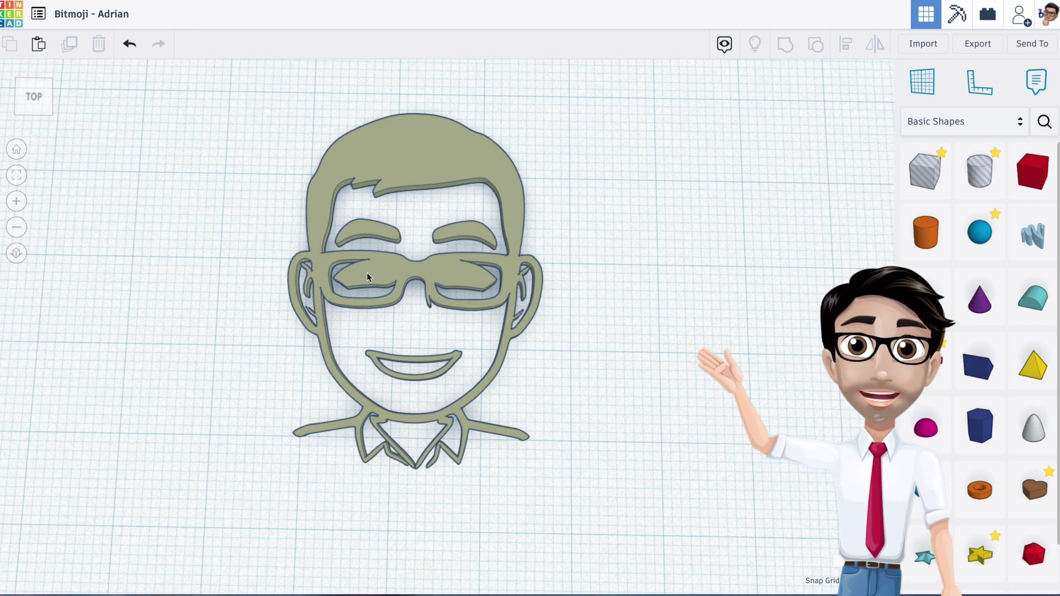
mouse_move(430, 314)
right_down()
mouse_move(433, 324)
mouse_move(413, 324)
right_up()
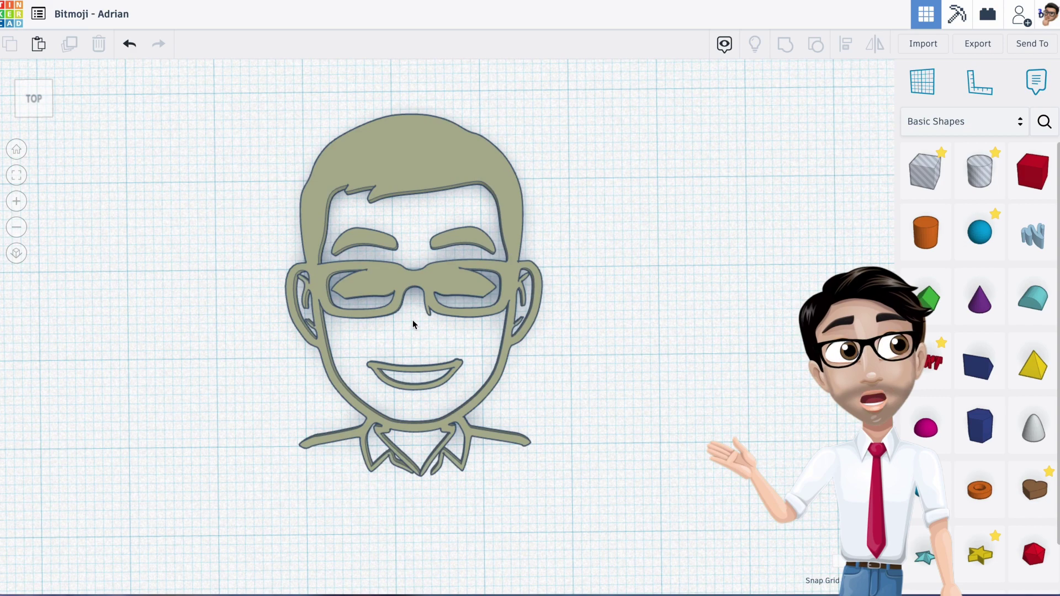
scroll(413, 325, up, 3)
drag(965, 186, 475, 266)
scroll(477, 267, down, 3)
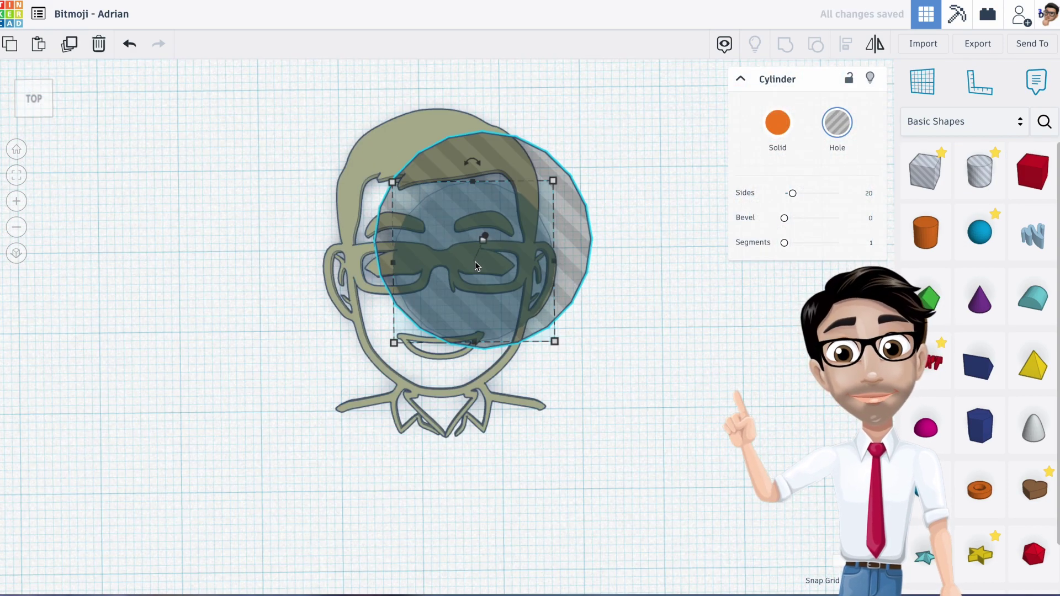
mouse_move(553, 342)
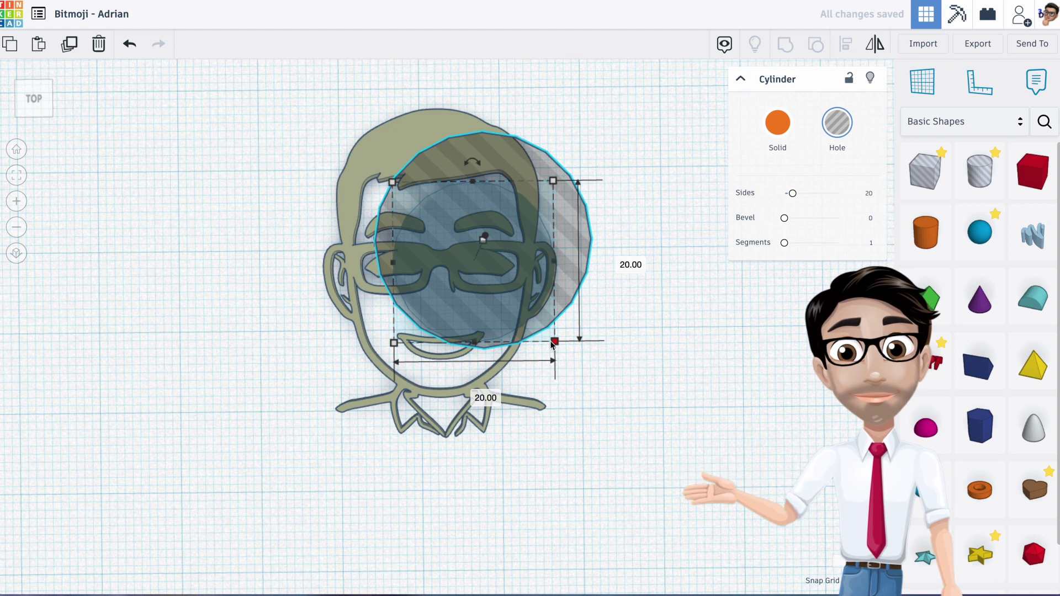
scroll(519, 324, up, 3)
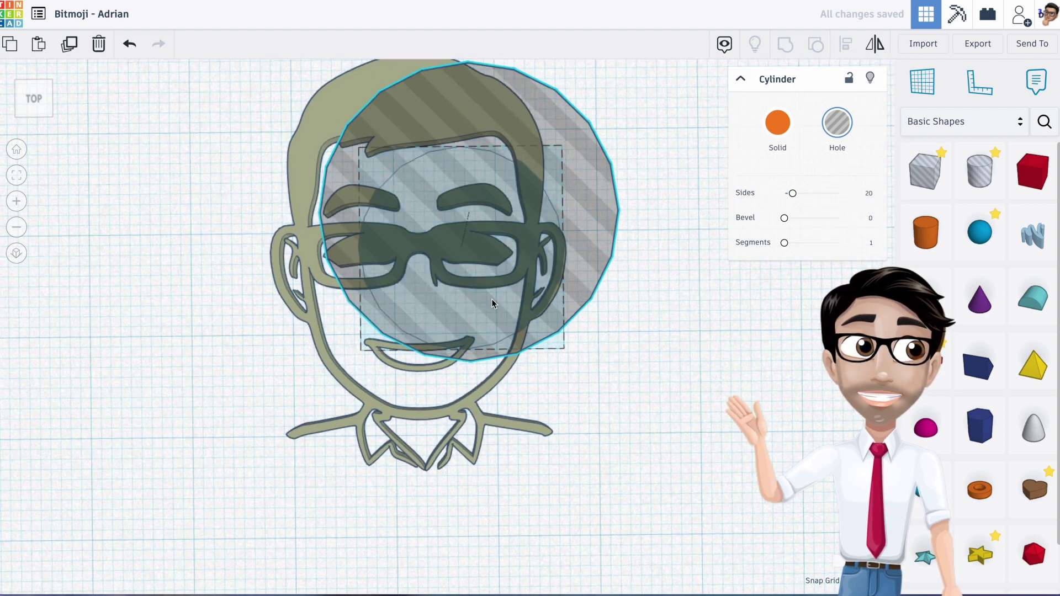
key(Delete)
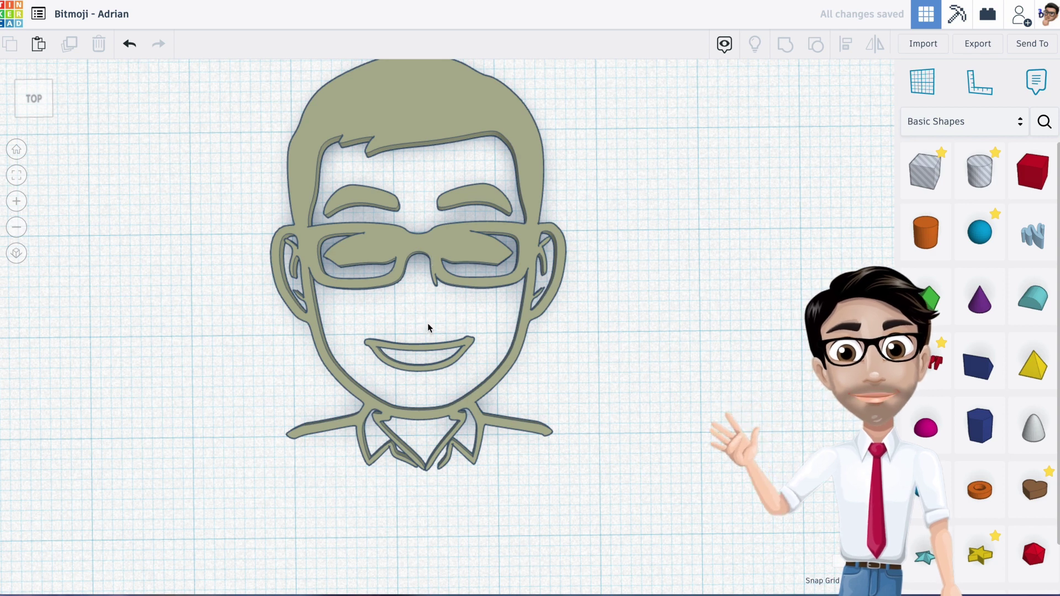
click(365, 257)
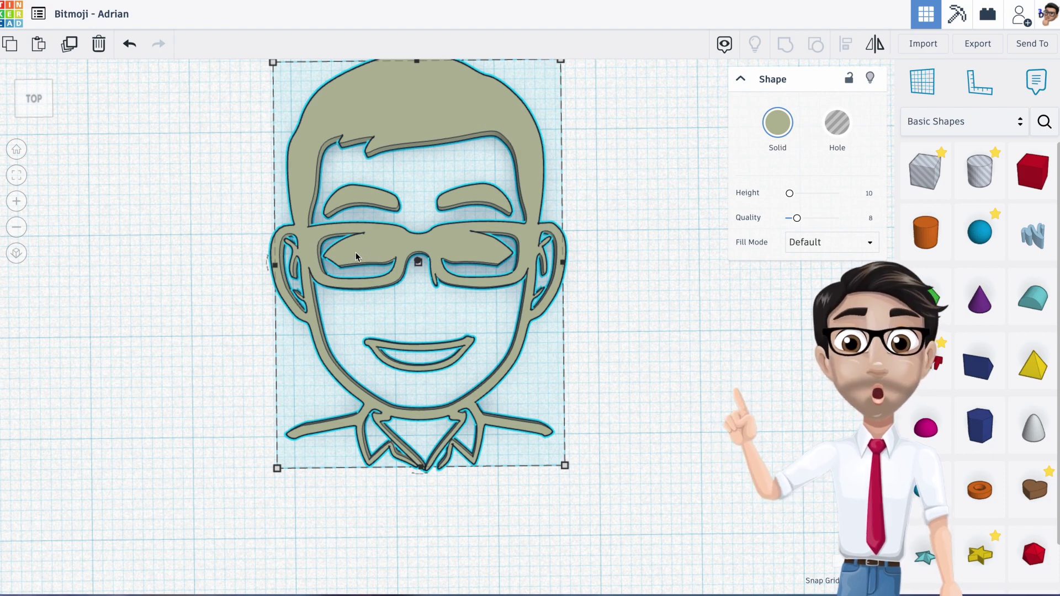
Duplicate the face, park the original left, and widen a box hole across the centre copy
alt+drag(360, 248, 665, 253)
drag(466, 253, 42, 243)
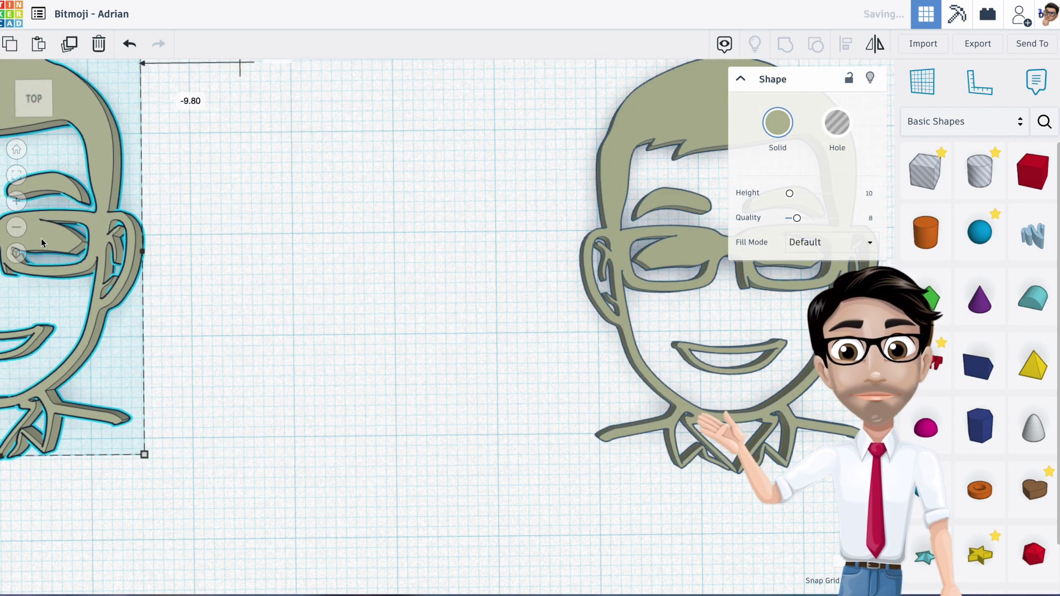
drag(654, 258, 417, 280)
click(702, 375)
drag(930, 180, 408, 100)
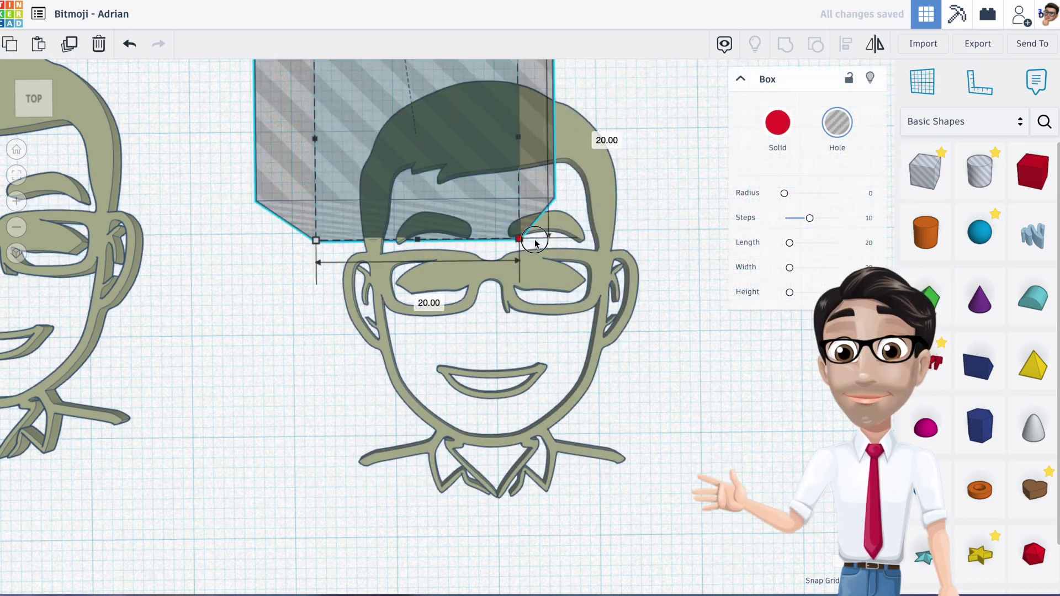
drag(535, 243, 686, 261)
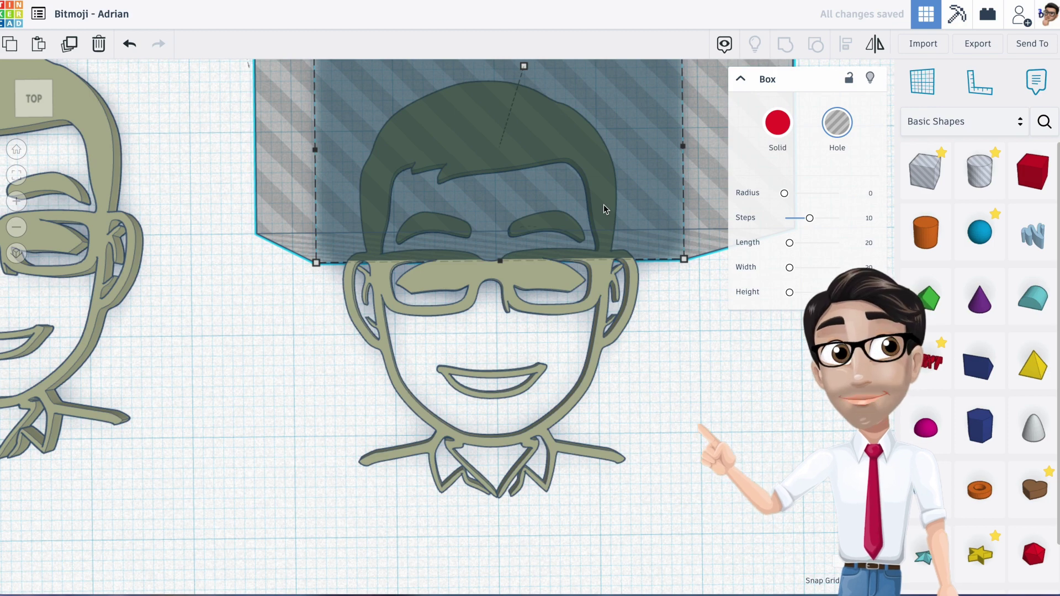
Duplicate the hole box twice, placing copies below the glasses and across the left side
key(ctrl+d)
drag(646, 134, 660, 384)
drag(639, 333, 613, 401)
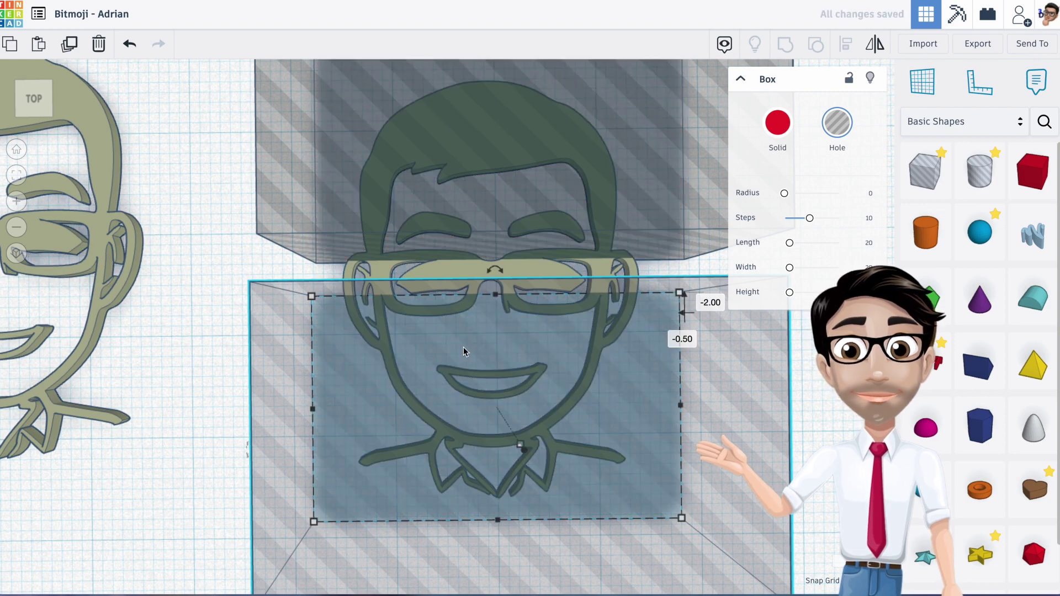
key(ctrl+d)
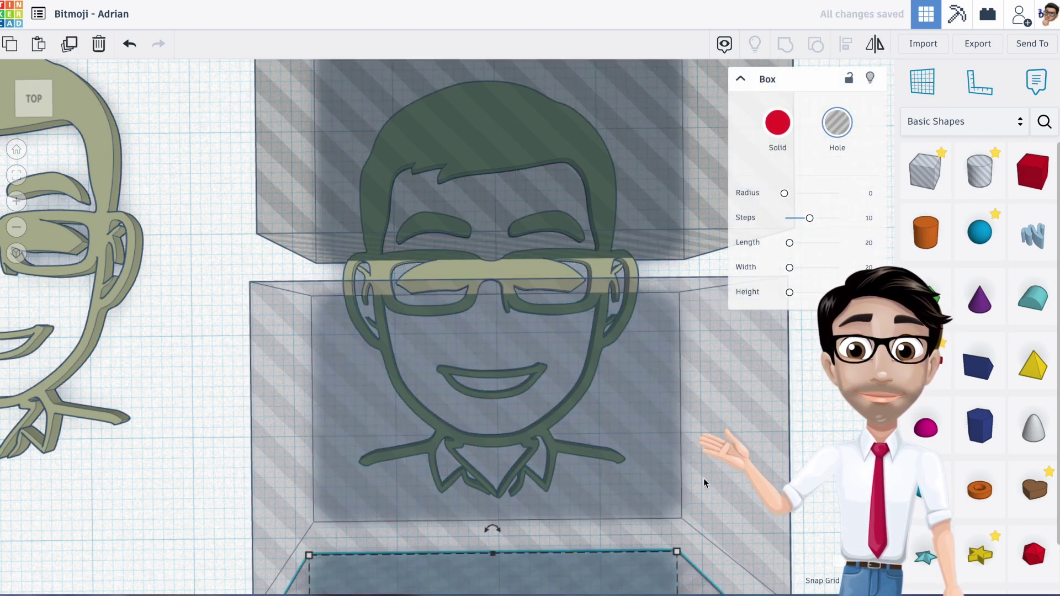
middle_drag(664, 463, 664, 365)
drag(658, 523, 275, 84)
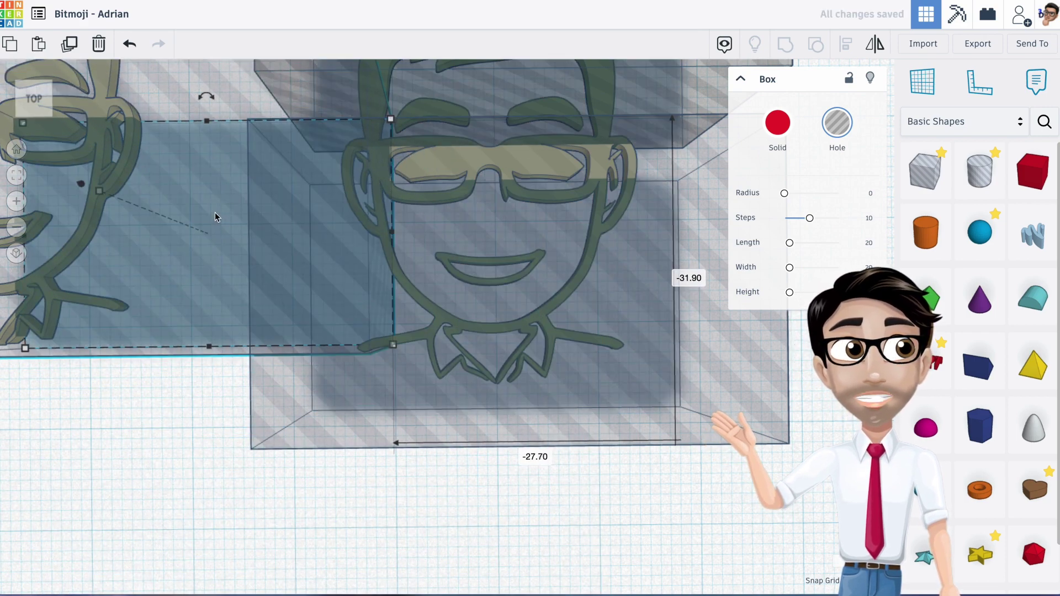
Make a third hole-box copy and slide it to the right side of the glasses
key(ctrl+d)
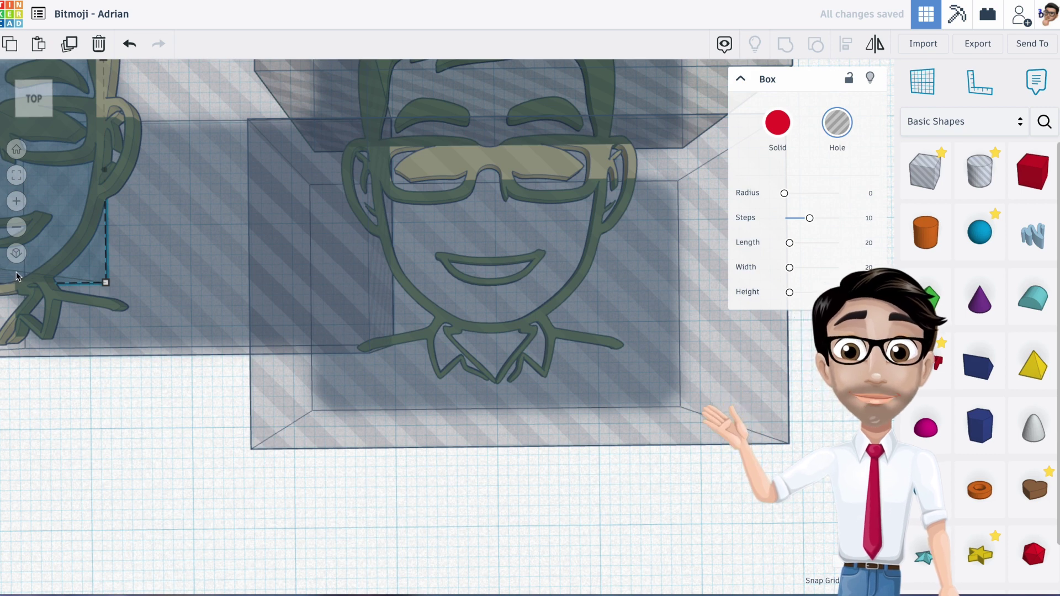
key(shift+Right)
key(shift+Right)
key(shift+Right)
key(shift+Right)
key(shift+Right)
key(shift+Right)
key(shift+Right)
key(shift+Right)
key(shift+Right)
key(shift+Right)
key(shift+Right)
key(shift+Right)
key(shift+Right)
key(shift+Right)
key(shift+Right)
key(shift+Right)
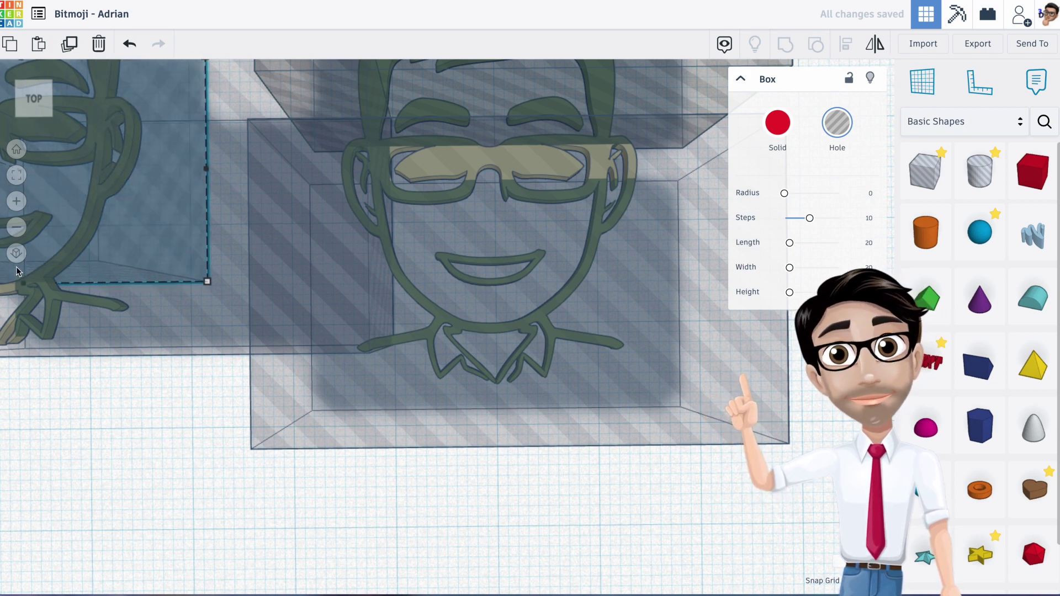
key(Right)
key(Right)
key(Right)
key(Right)
key(Right)
key(Right)
key(Right)
key(Right)
key(Right)
key(Right)
key(Right)
key(Right)
key(Right)
key(Right)
key(Right)
key(Right)
key(Right)
key(Right)
key(Right)
key(Right)
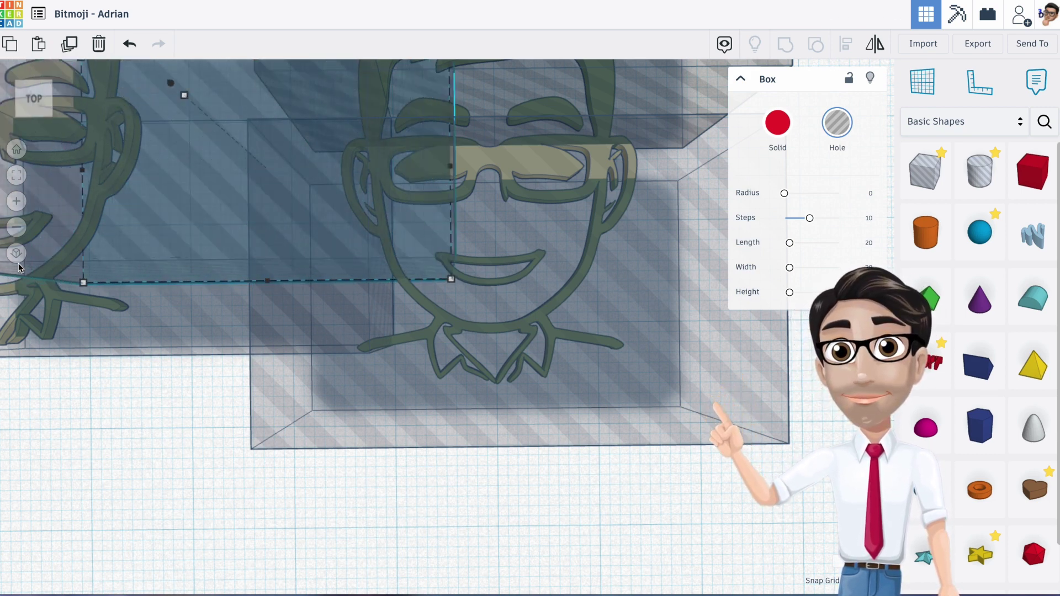
key(Right)
key(Right)
key(Right)
key(Right)
key(Right)
key(Right)
key(Right)
key(Right)
key(Right)
key(Right)
key(Right)
key(Right)
key(Right)
key(Right)
key(Right)
key(Right)
key(Right)
key(Right)
key(Right)
key(Right)
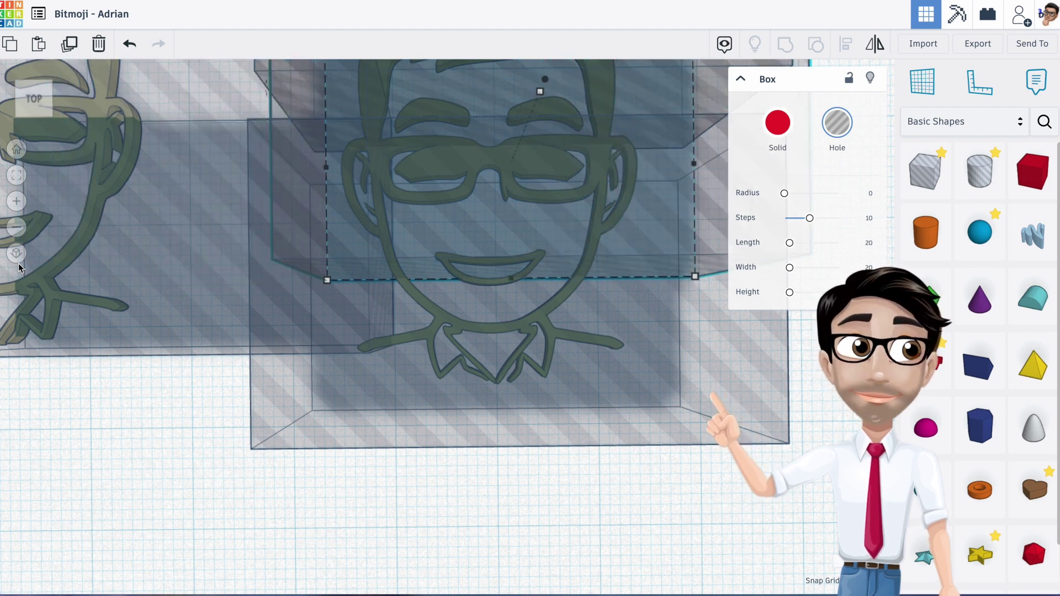
key(Right)
key(Right)
key(Right)
key(Right)
key(Right)
key(Right)
key(Right)
key(Right)
key(Right)
key(Right)
key(Right)
key(Right)
key(Right)
key(Right)
key(Right)
key(Right)
key(Right)
key(Right)
key(Right)
key(Right)
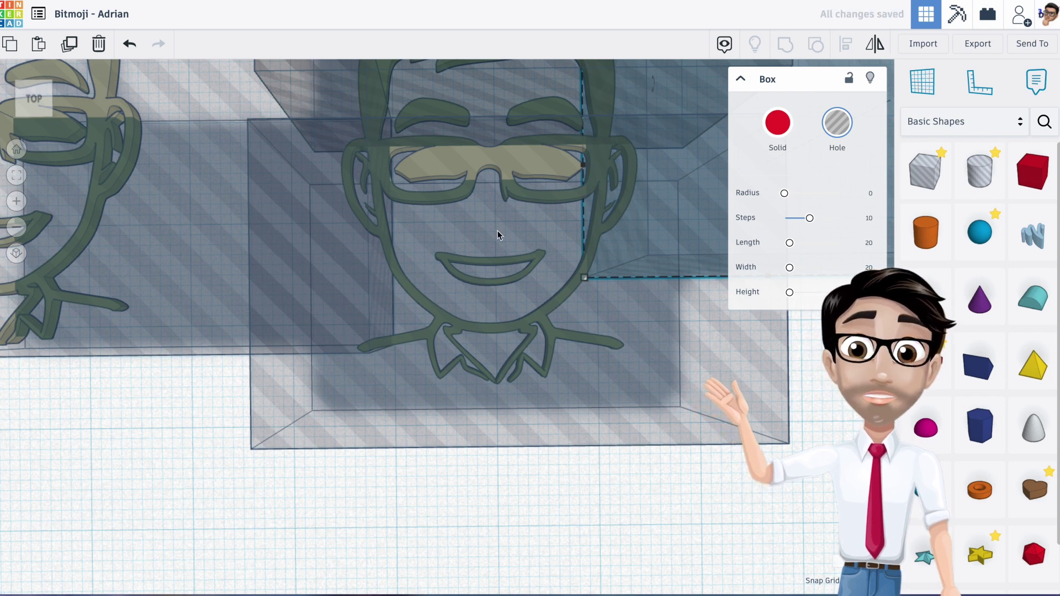
Nudge the right-side hole box left until its edge meets the glasses bridge, then tilt it slightly
scroll(499, 232, up, 5)
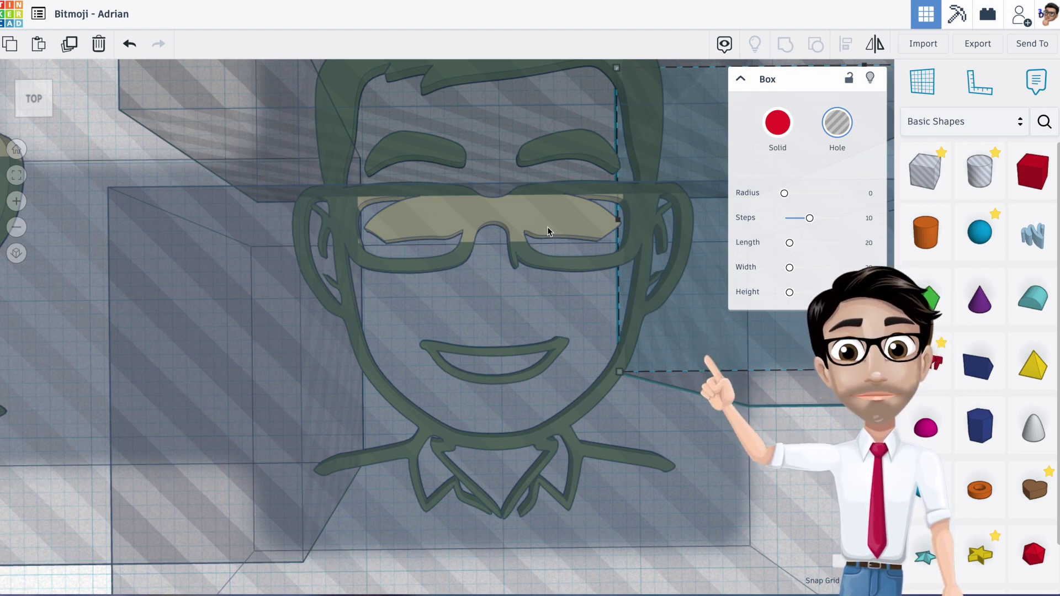
key(Left)
key(Left)
key(Left)
key(Left)
key(Left)
key(Left)
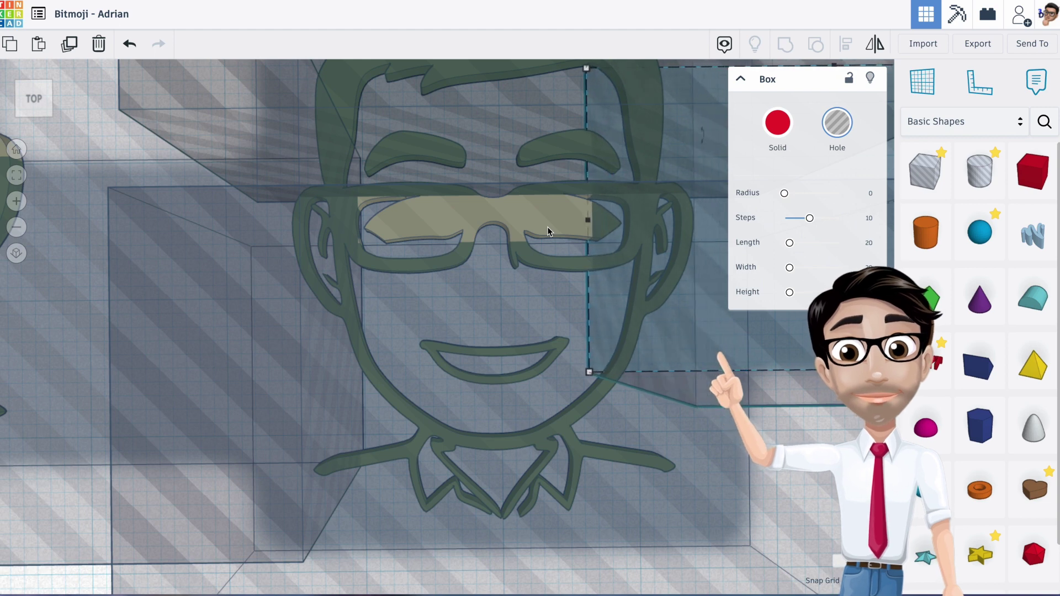
key(Left)
key(Left)
key(Left)
key(Left)
key(Left)
key(Left)
key(Left)
key(Left)
key(Left)
key(Left)
key(Left)
key(Left)
key(Left)
key(Left)
key(Left)
key(Left)
key(Left)
key(Left)
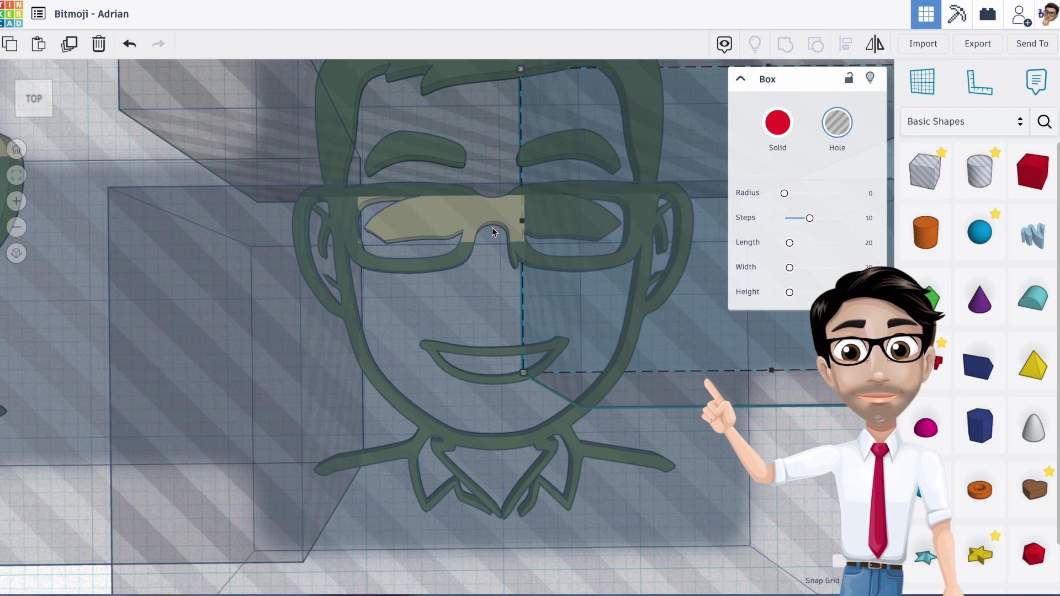
key(Left)
key(Left)
key(Left)
key(Left)
key(Left)
key(Left)
key(Left)
key(Left)
key(Left)
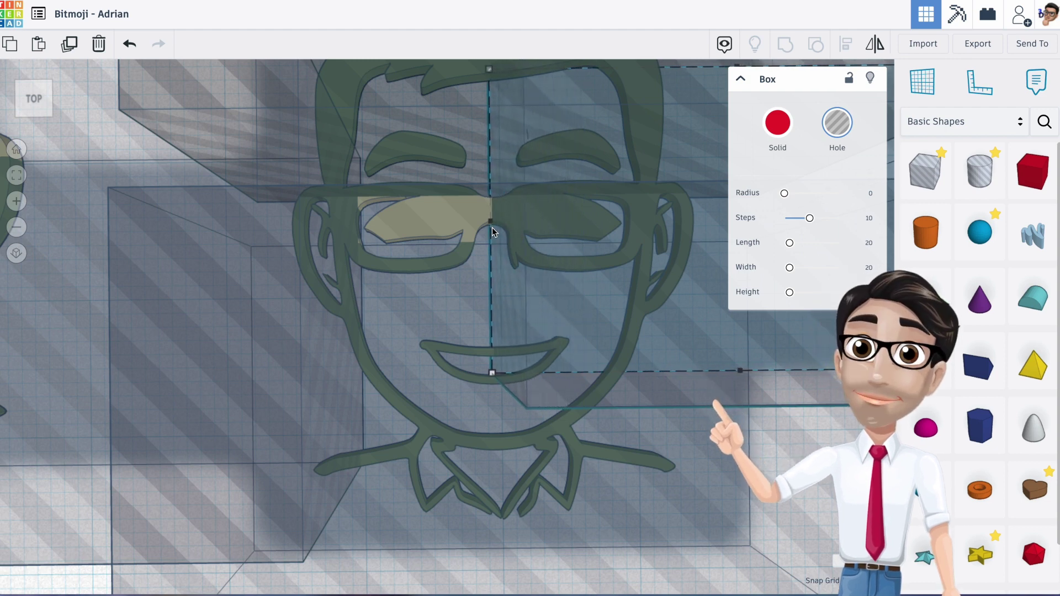
key(Left)
key(Left)
key(Left)
key(Left)
key(Left)
key(Left)
key(Left)
key(Left)
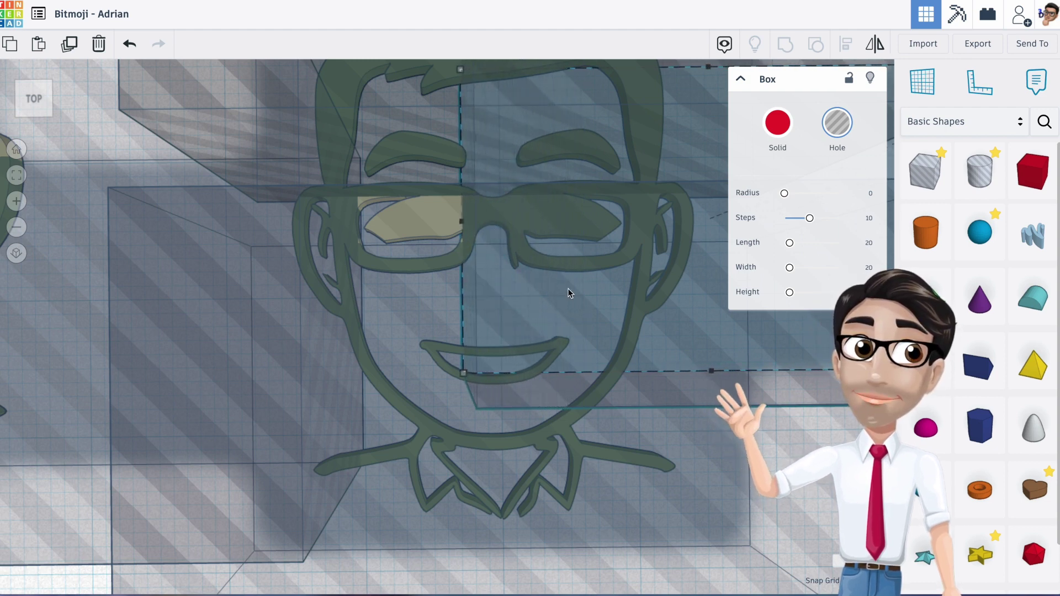
scroll(571, 293, down, 3)
drag(669, 123, 630, 482)
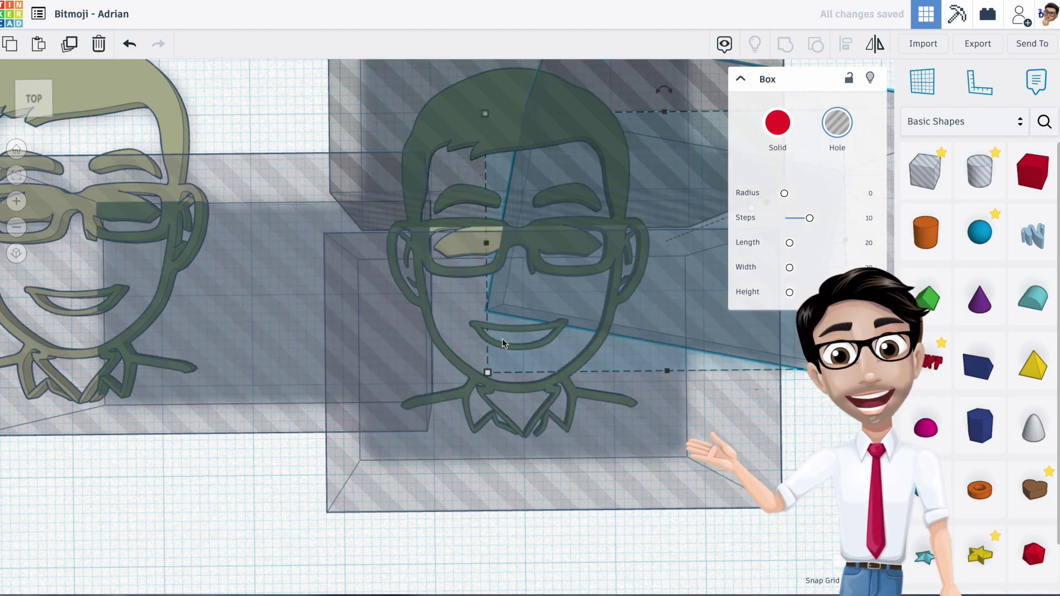
Rotate the upper hole box to follow the lens top and nudge it onto the lens edge
click(257, 180)
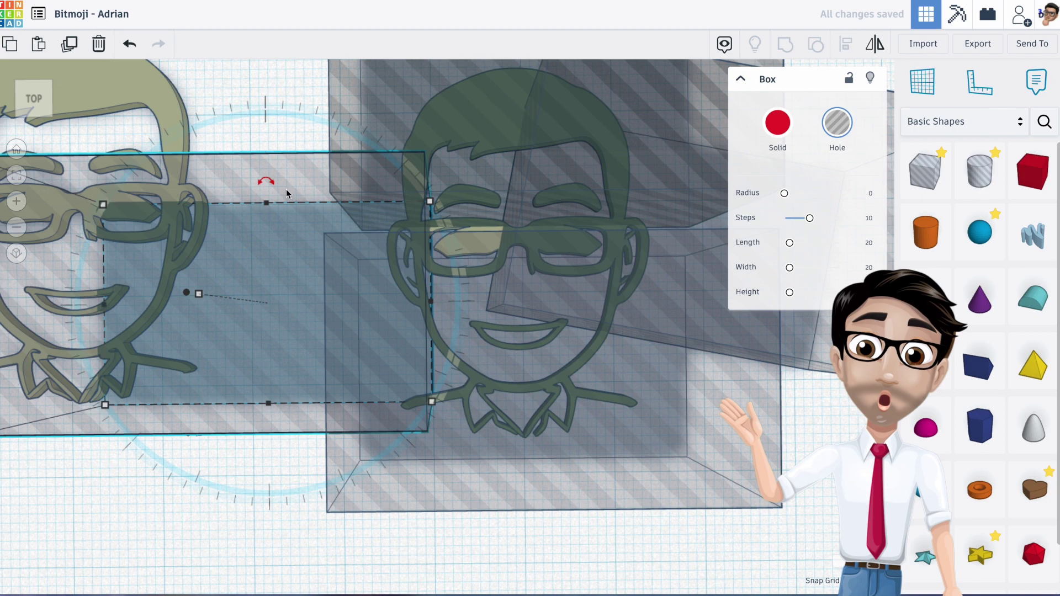
click(341, 121)
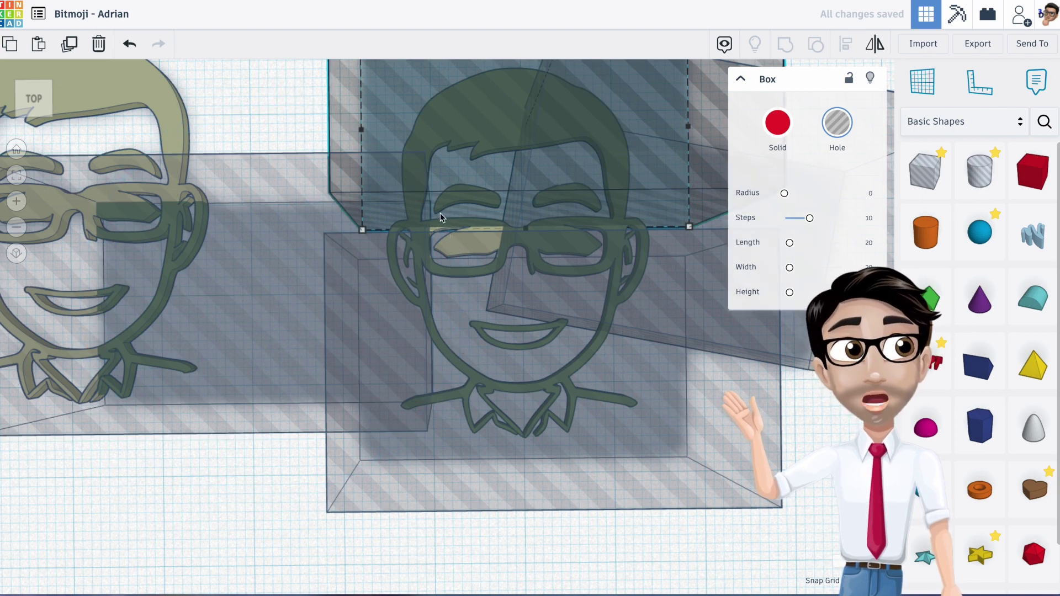
middle_drag(492, 184, 467, 289)
drag(513, 116, 478, 64)
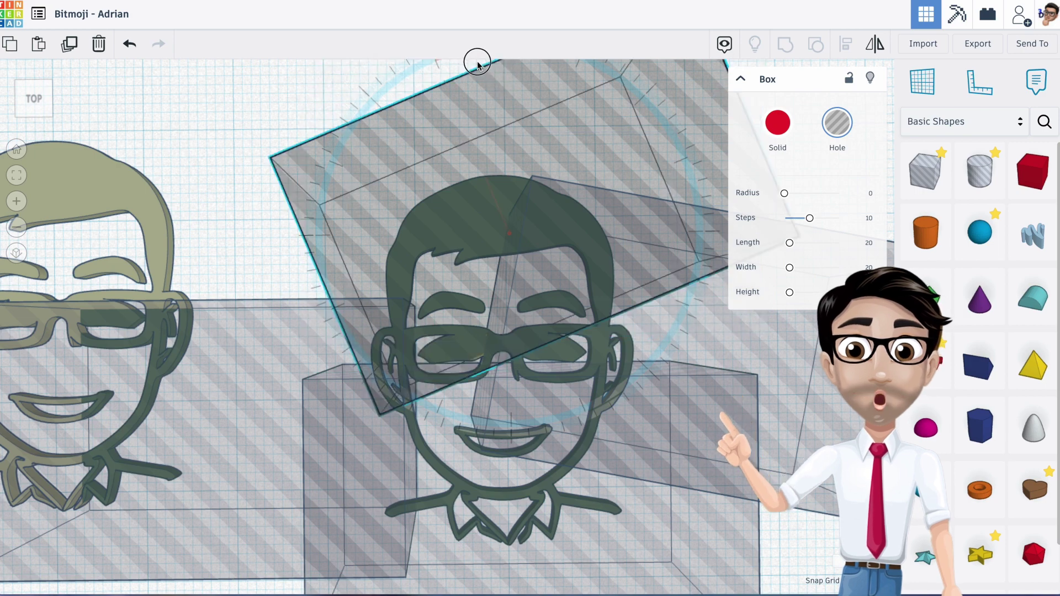
drag(487, 166, 537, 439)
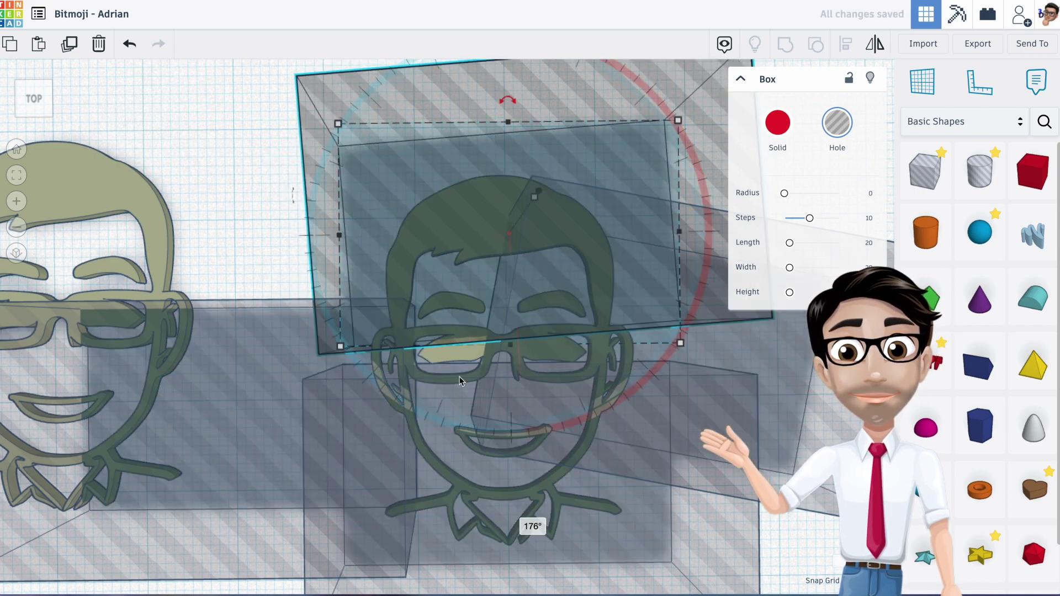
scroll(459, 378, up, 3)
scroll(460, 378, up, 3)
scroll(505, 311, up, 1)
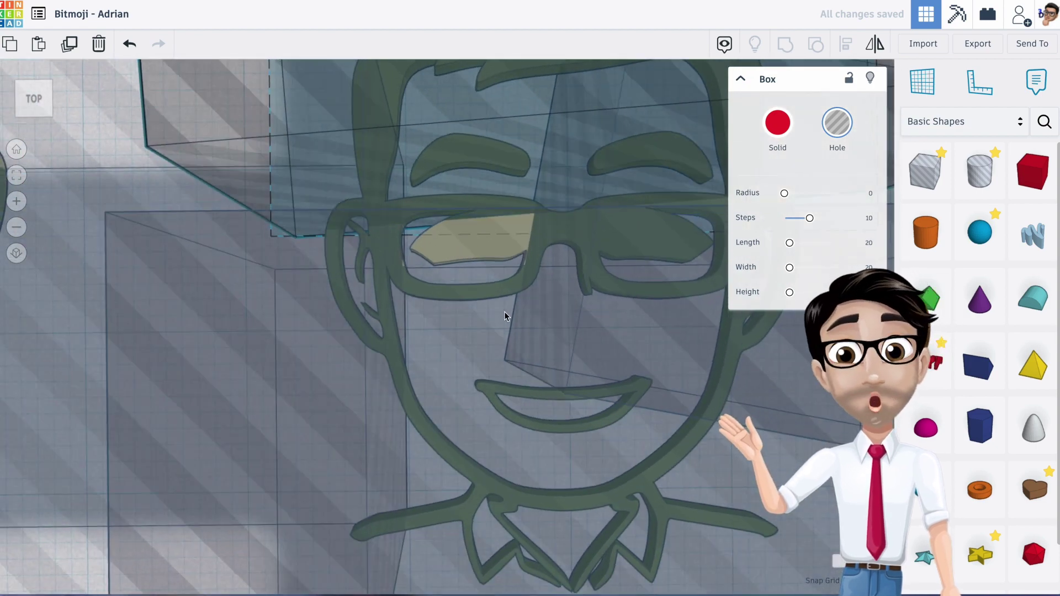
right_drag(507, 285, 507, 312)
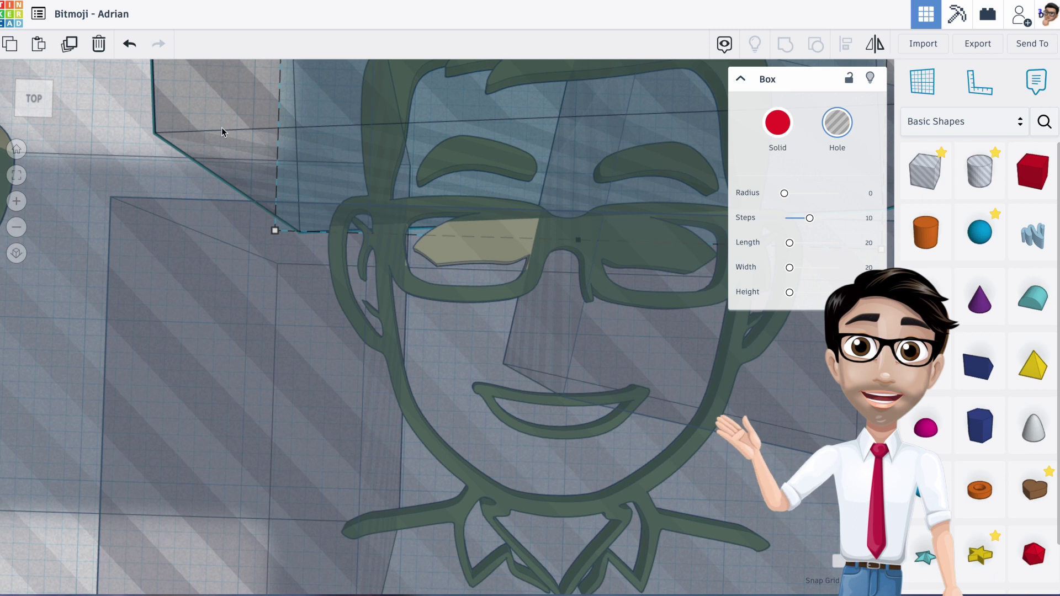
key(Up)
key(Up)
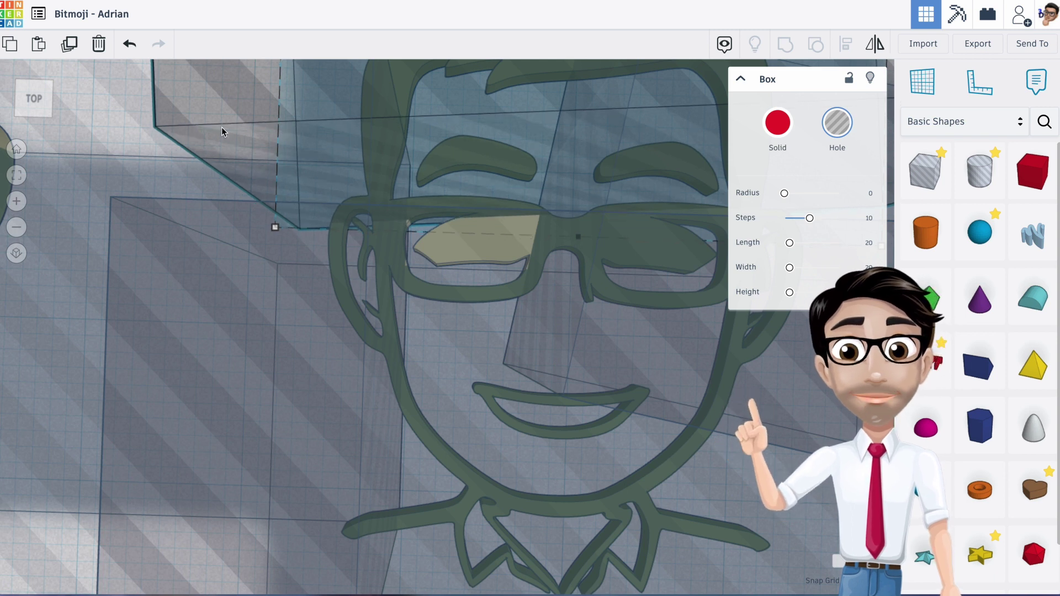
key(Up)
key(Up)
key(Up)
key(Down)
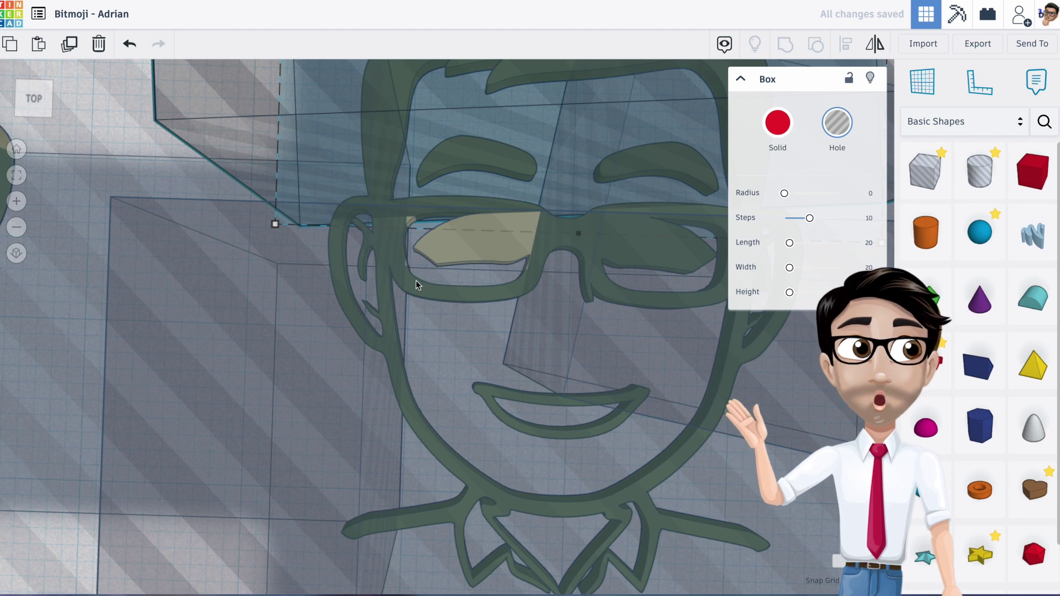
Rotate the large side hole box to match the lens edge and nudge it against the lens
click(67, 308)
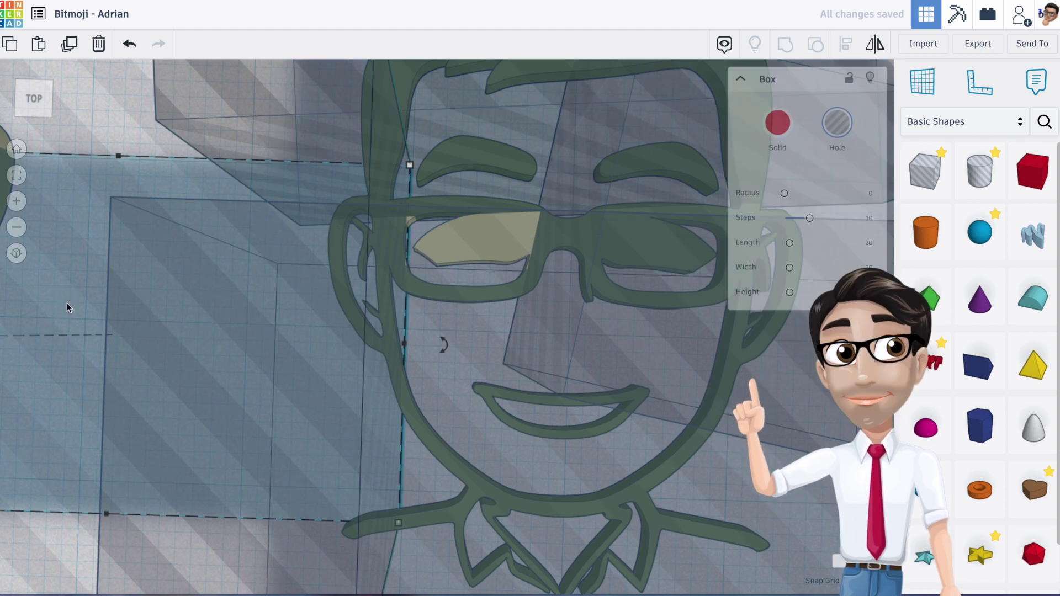
key(Right)
key(Right)
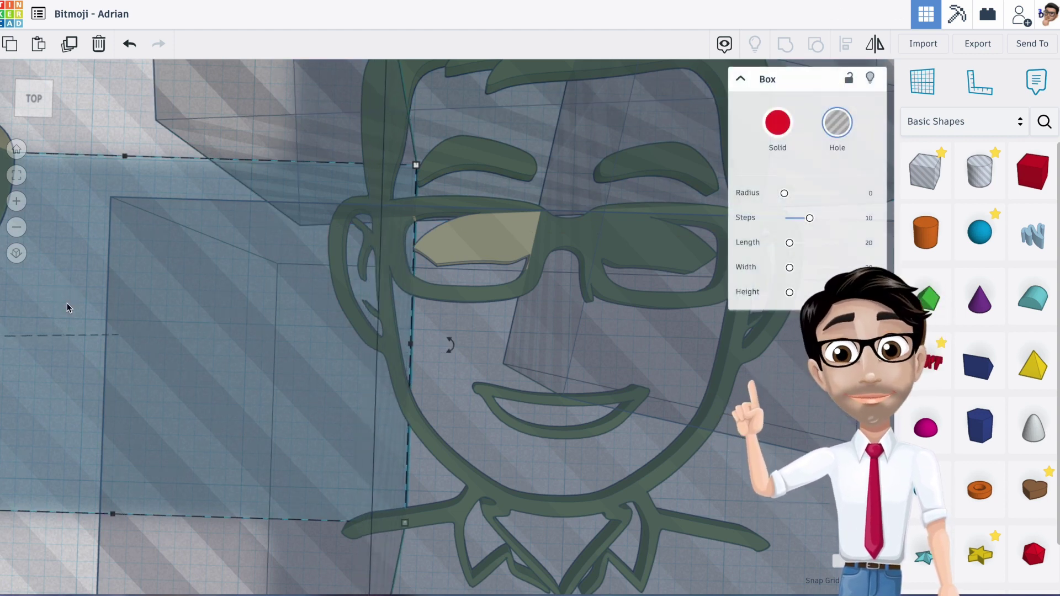
right_drag(68, 308, 301, 320)
scroll(301, 318, up, 3)
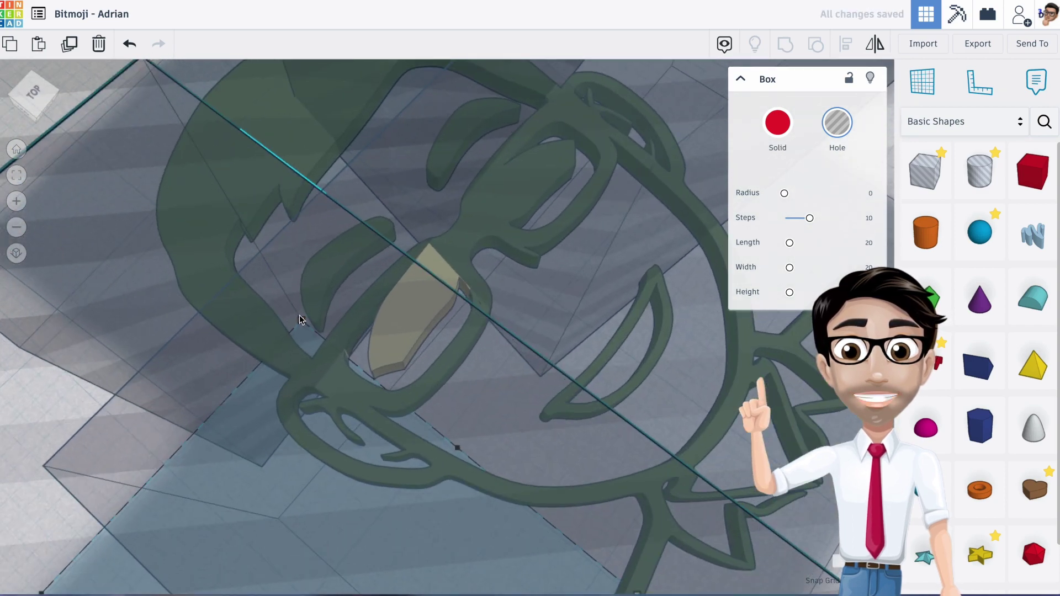
scroll(328, 352, up, 3)
scroll(328, 351, down, 5)
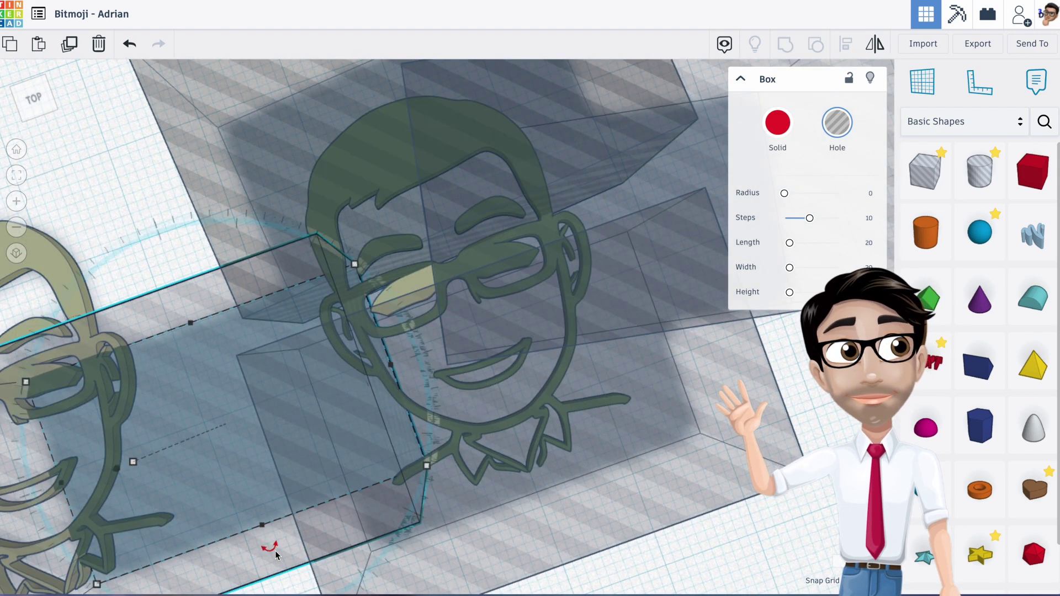
drag(270, 548, 160, 190)
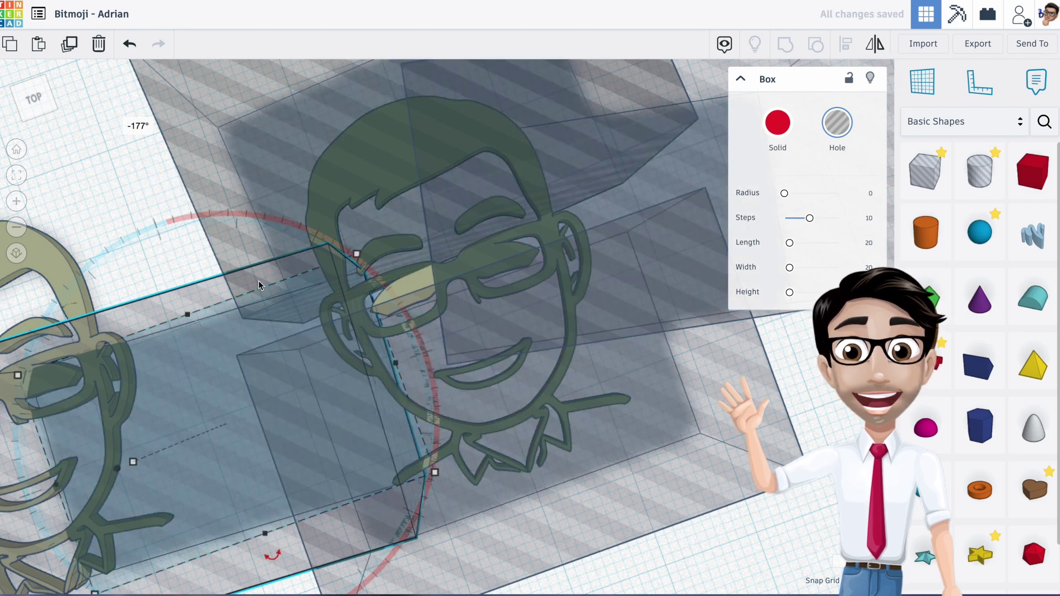
scroll(290, 310, up, 5)
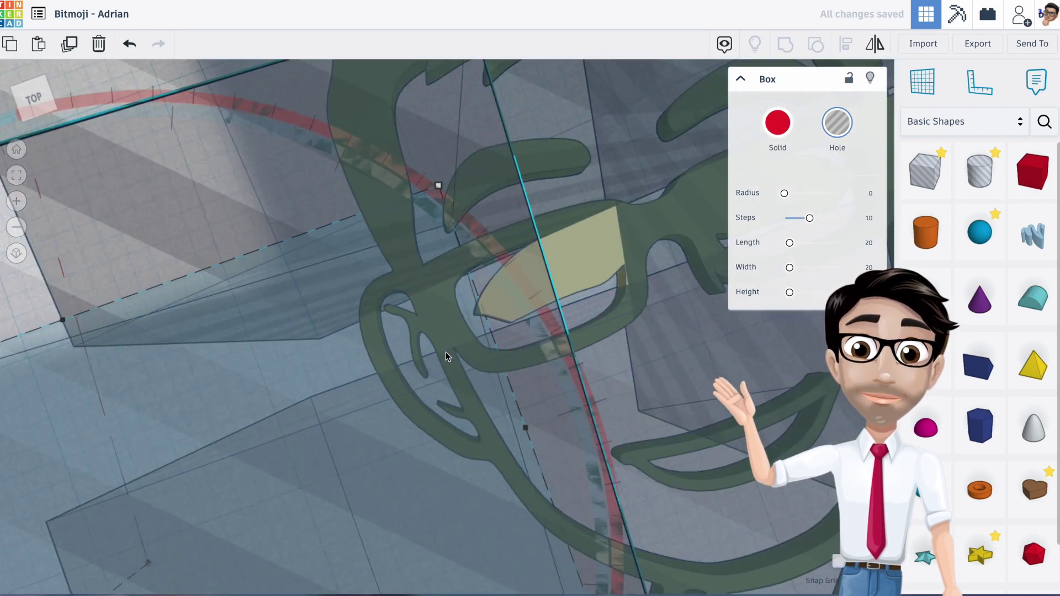
key(Left)
key(Left)
key(Left)
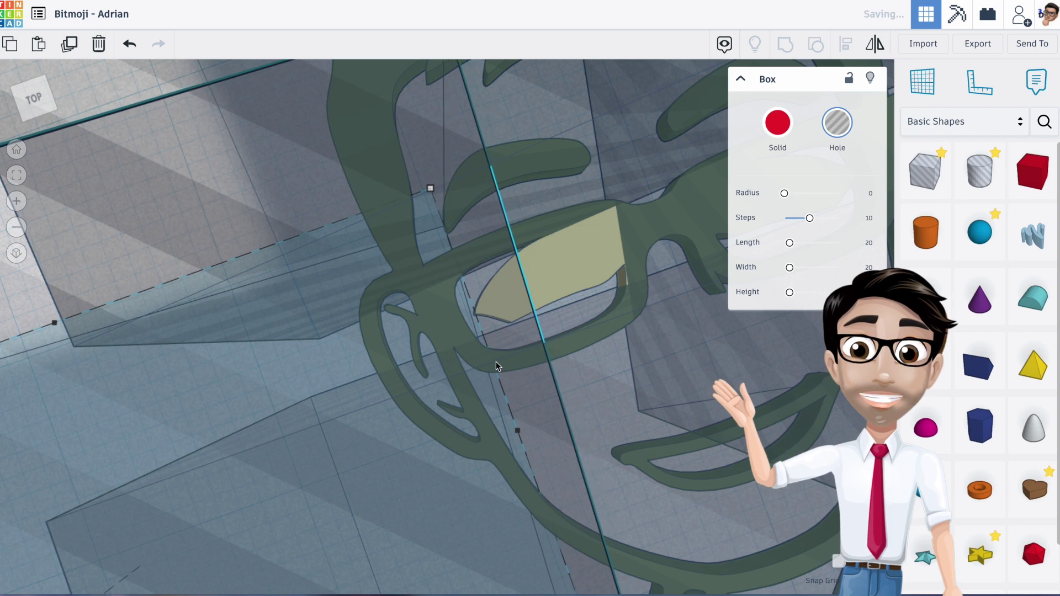
scroll(496, 362, down, 2)
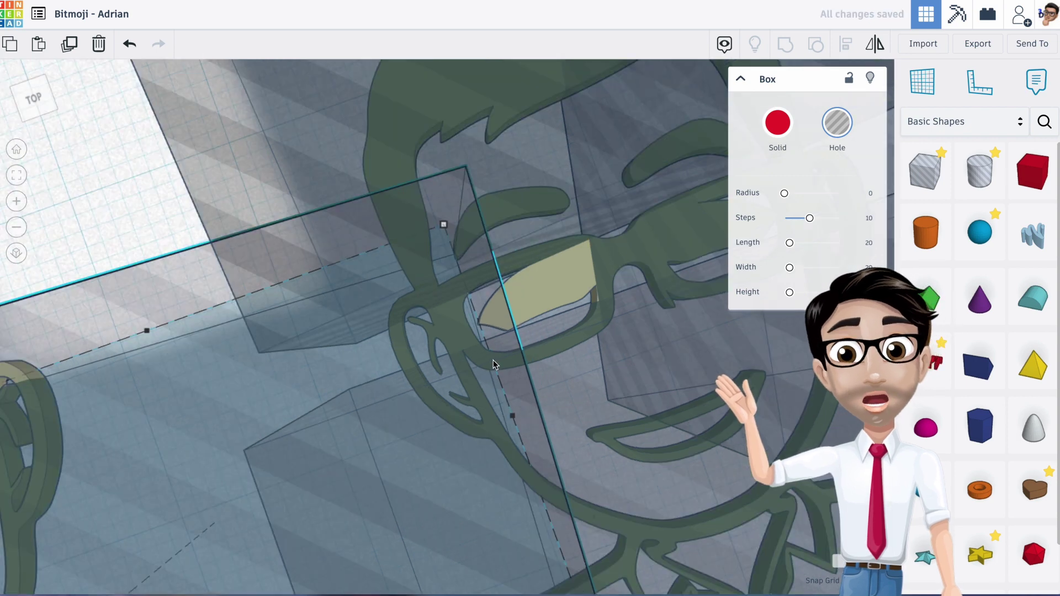
Angle another hole box along the lens edge, then select the lens with all its boxes
click(604, 287)
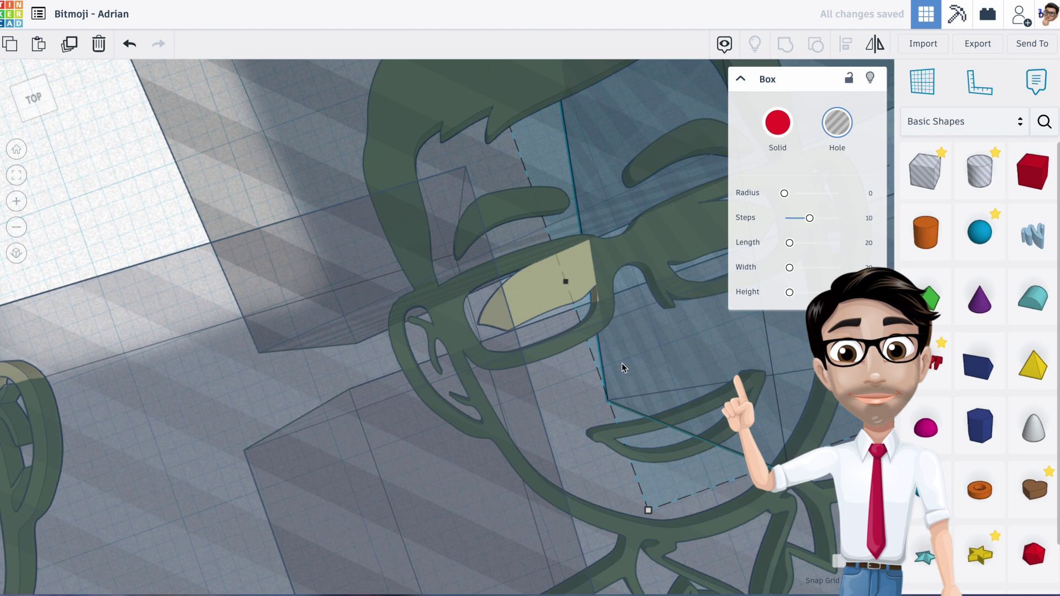
middle_drag(655, 336, 348, 335)
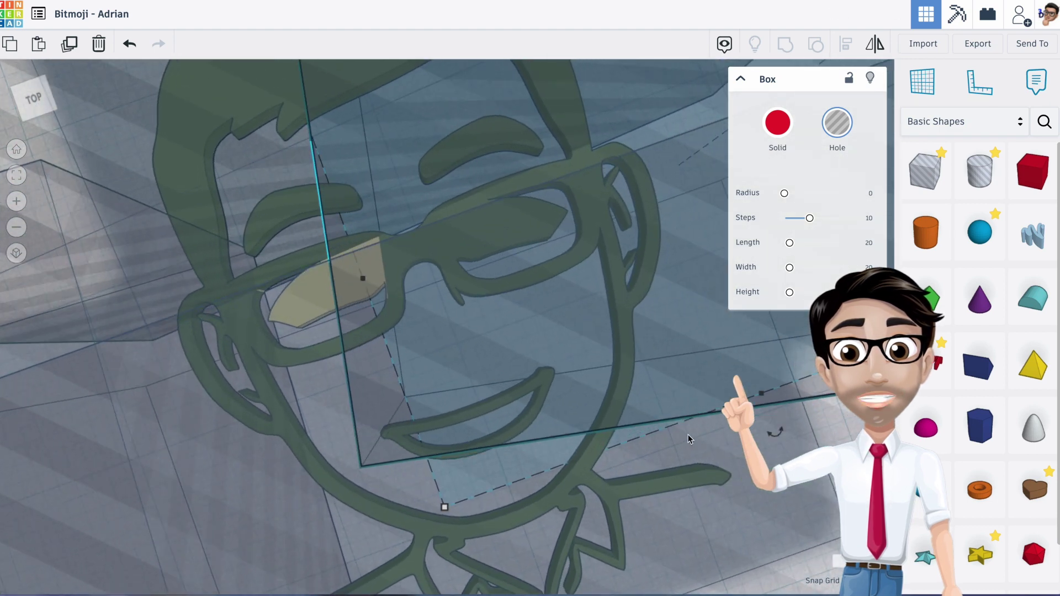
drag(781, 439, 782, 440)
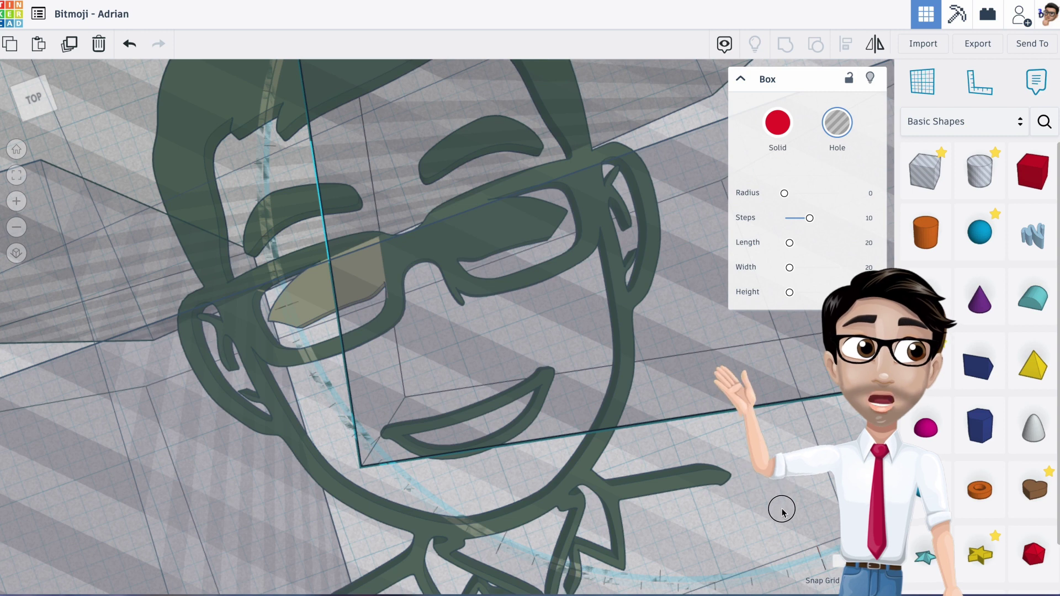
drag(765, 562, 821, 593)
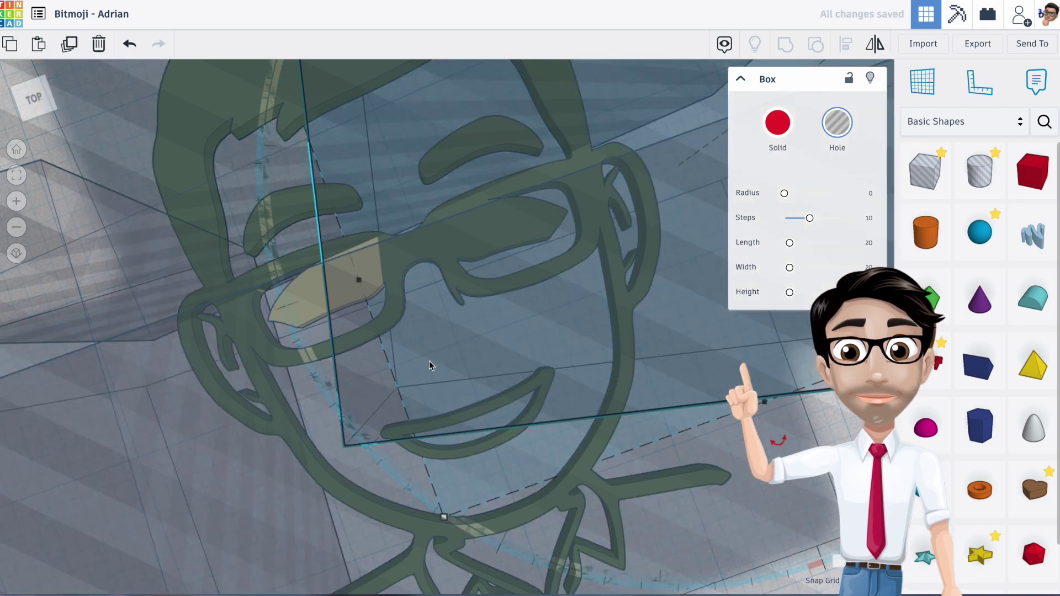
scroll(291, 300, down, 5)
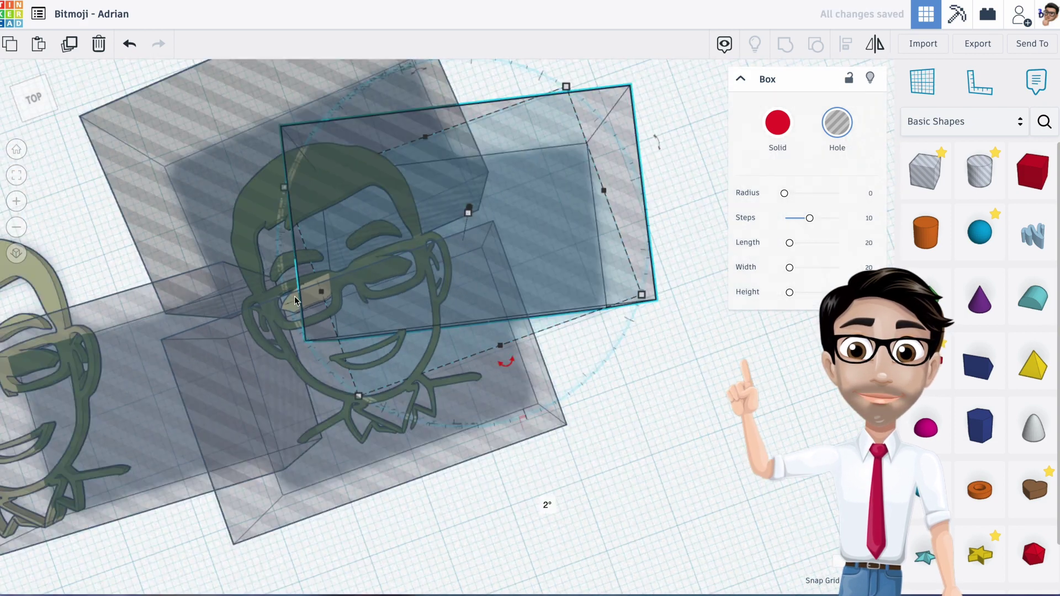
drag(433, 497, 210, 203)
Group the lens with its hole boxes to cut the lens shape and move it aside
key(ctrl+g)
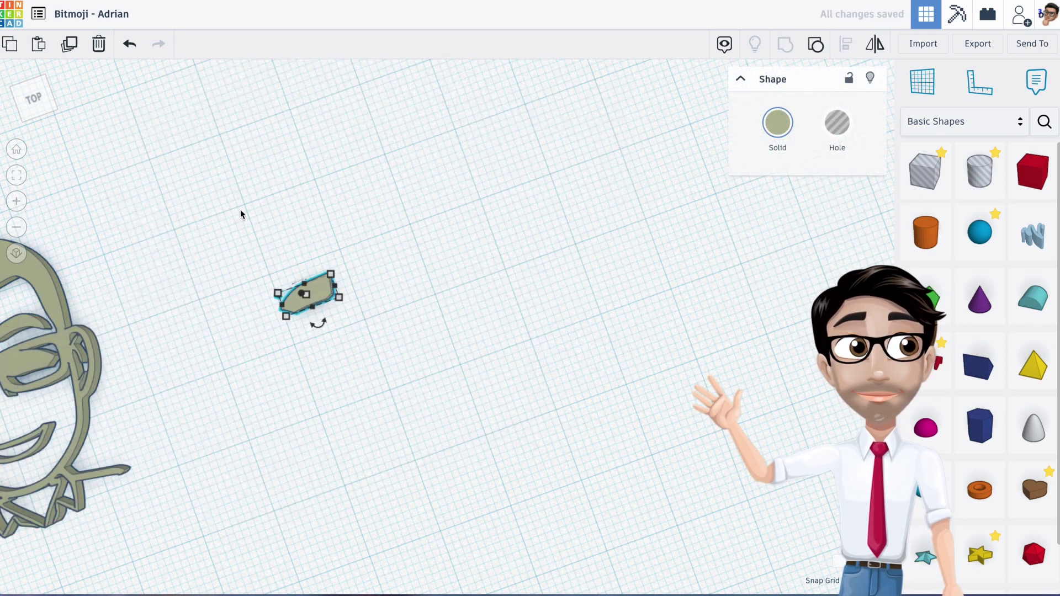
drag(316, 301, 431, 245)
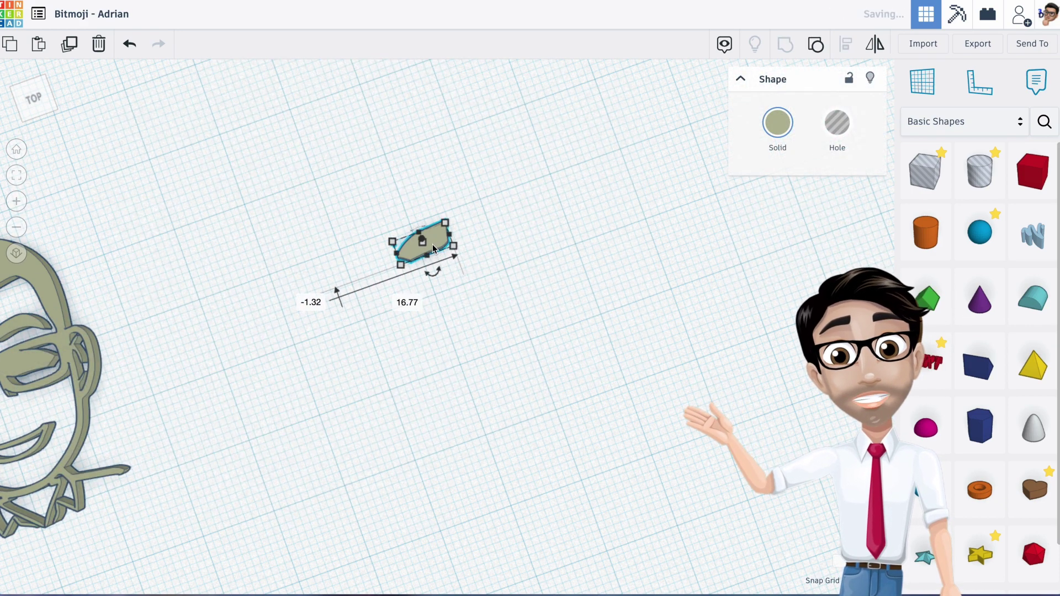
key(f)
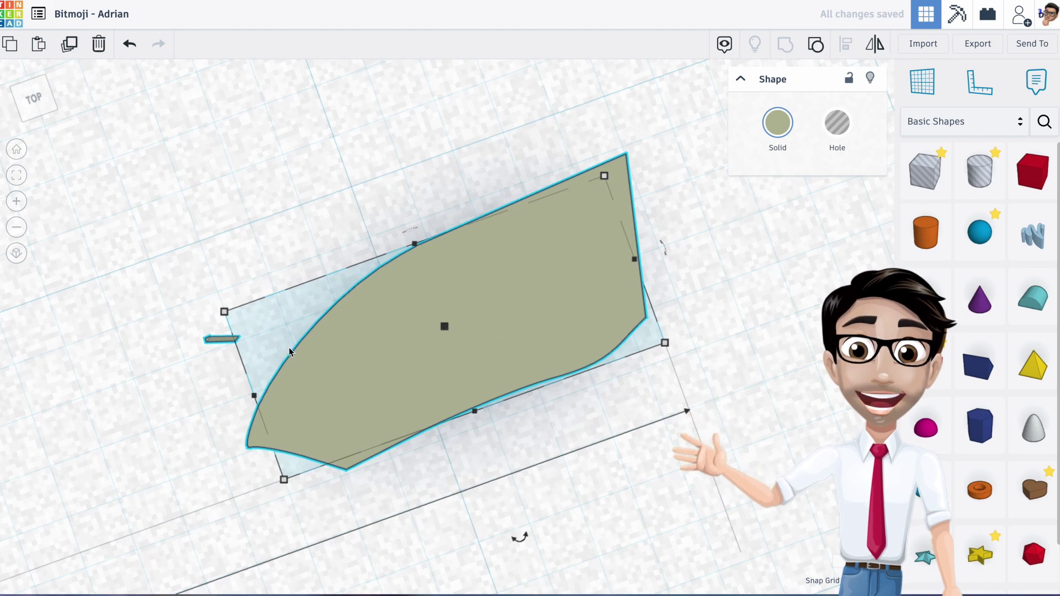
scroll(377, 350, down, 3)
click(640, 320)
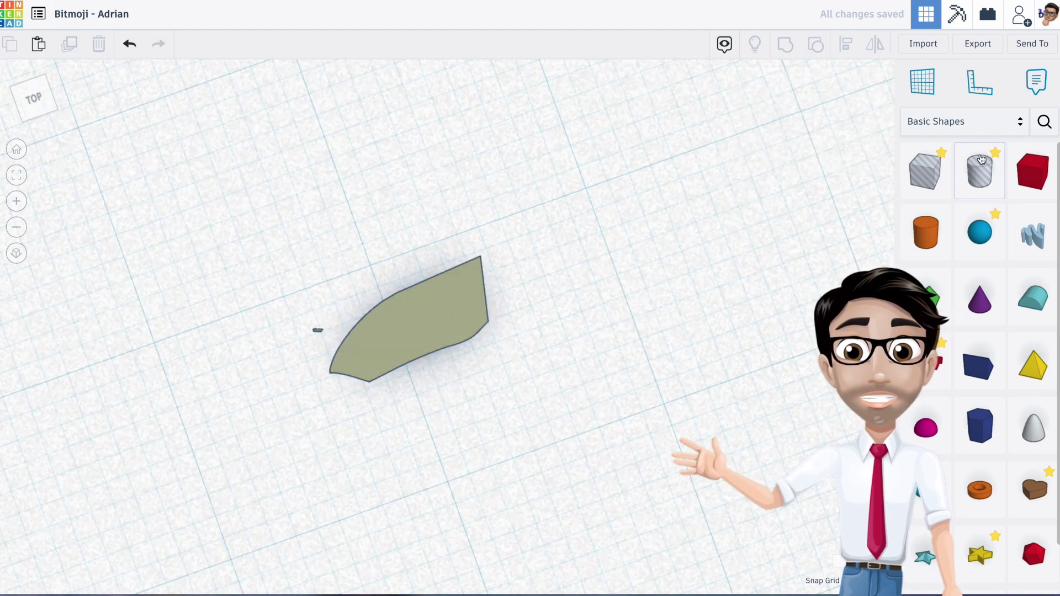
Group a cylinder hole into the lens shape, then position the lens just left of the face
drag(979, 172, 191, 155)
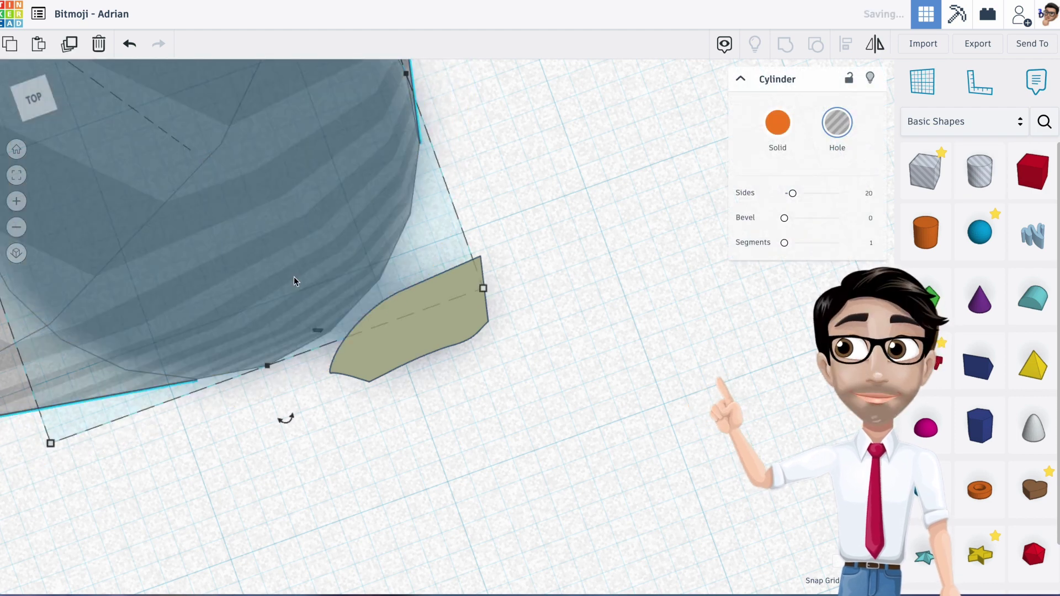
key(ctrl+a)
key(ctrl+g)
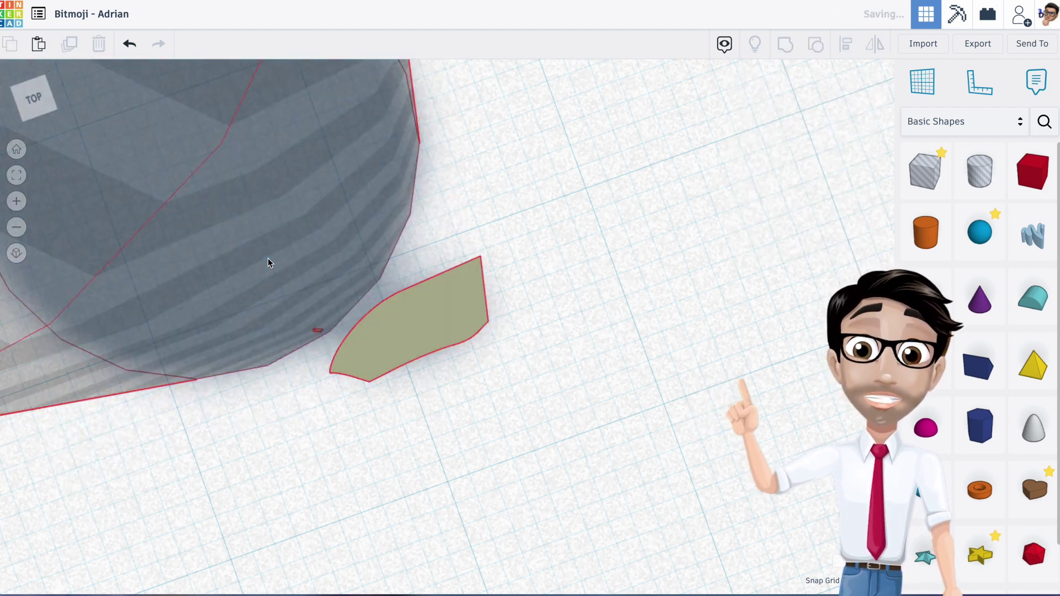
scroll(358, 325, down, 6)
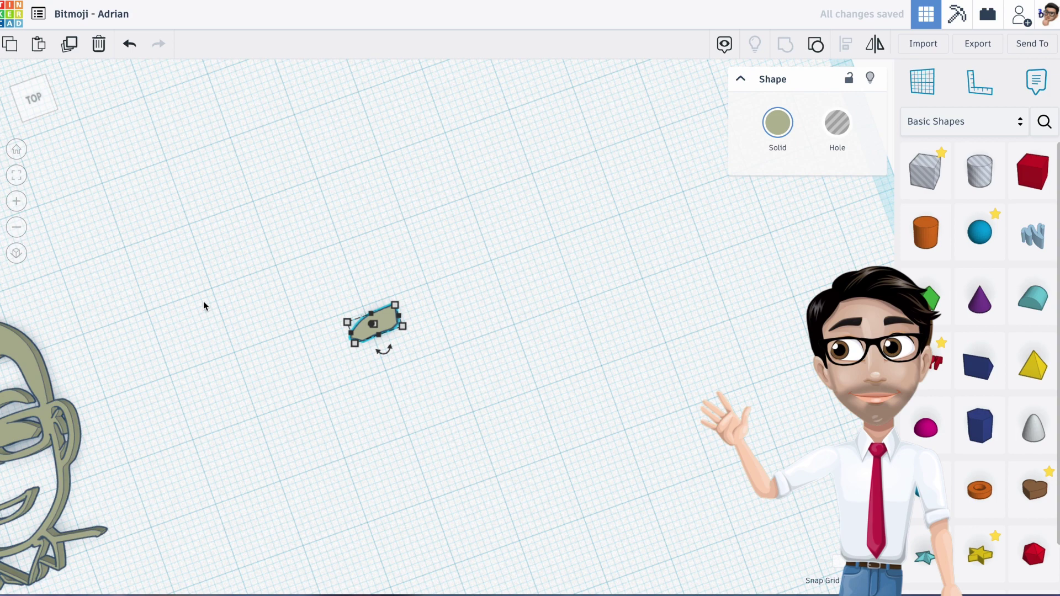
middle_drag(256, 303, 327, 267)
drag(24, 310, 504, 114)
drag(445, 280, 346, 289)
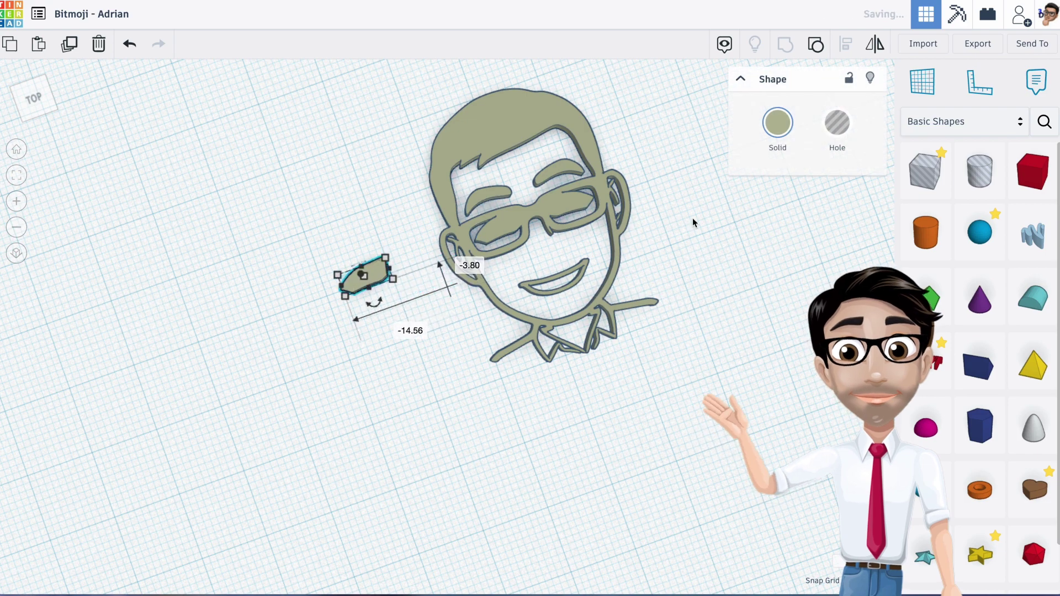
Turn the lens shape into a hole and place it inside the left glasses lens opening
click(839, 124)
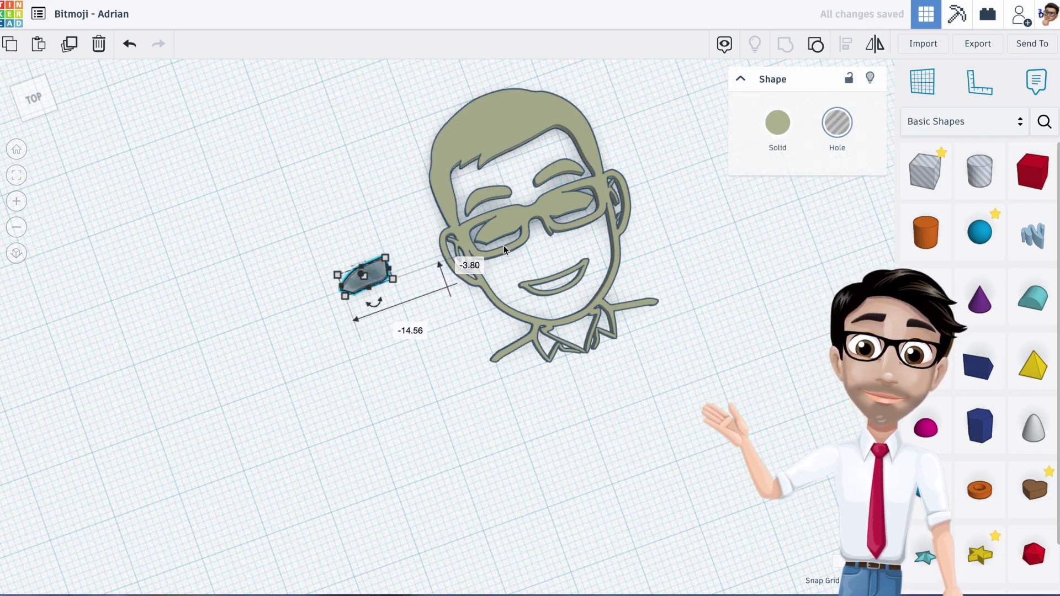
click(379, 272)
drag(379, 273, 519, 222)
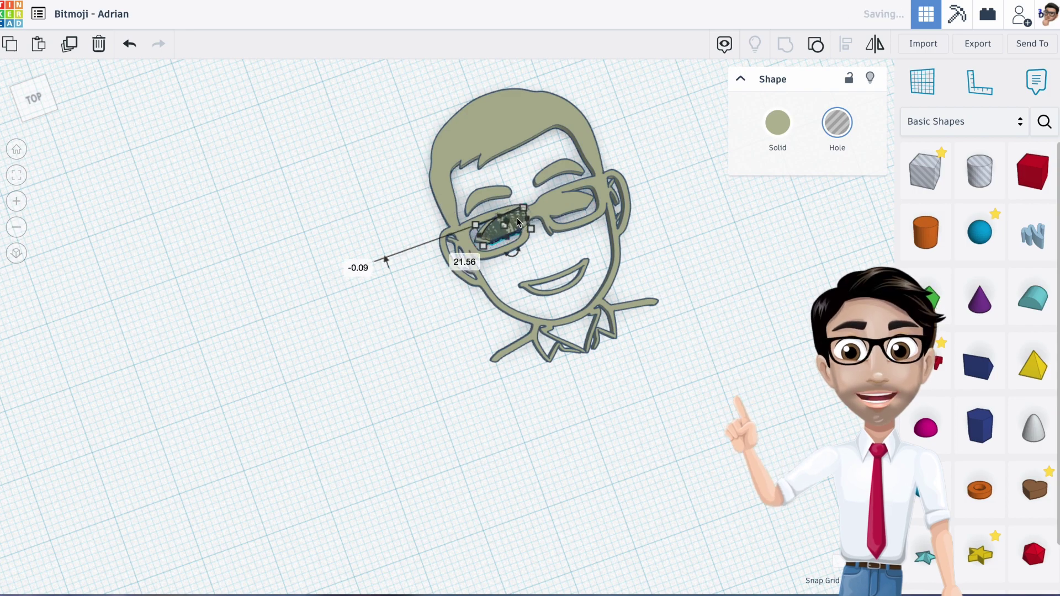
scroll(519, 222, up, 6)
click(561, 267)
drag(544, 290, 501, 284)
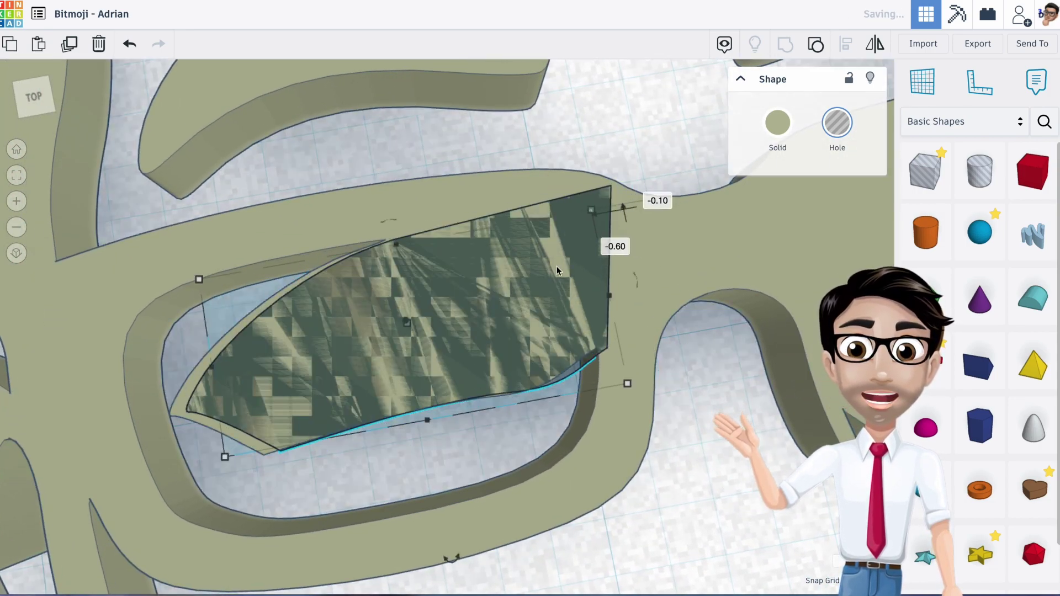
Adjust the lens hole's height to 2.00 and fine-tune its fit inside the frame
right_drag(403, 349, 404, 266)
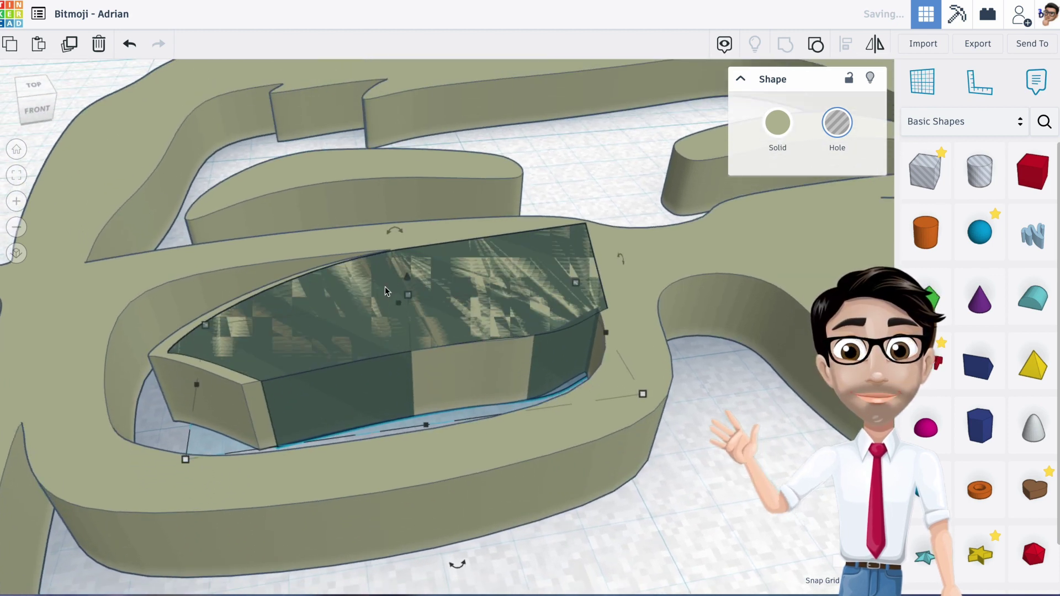
mouse_move(412, 299)
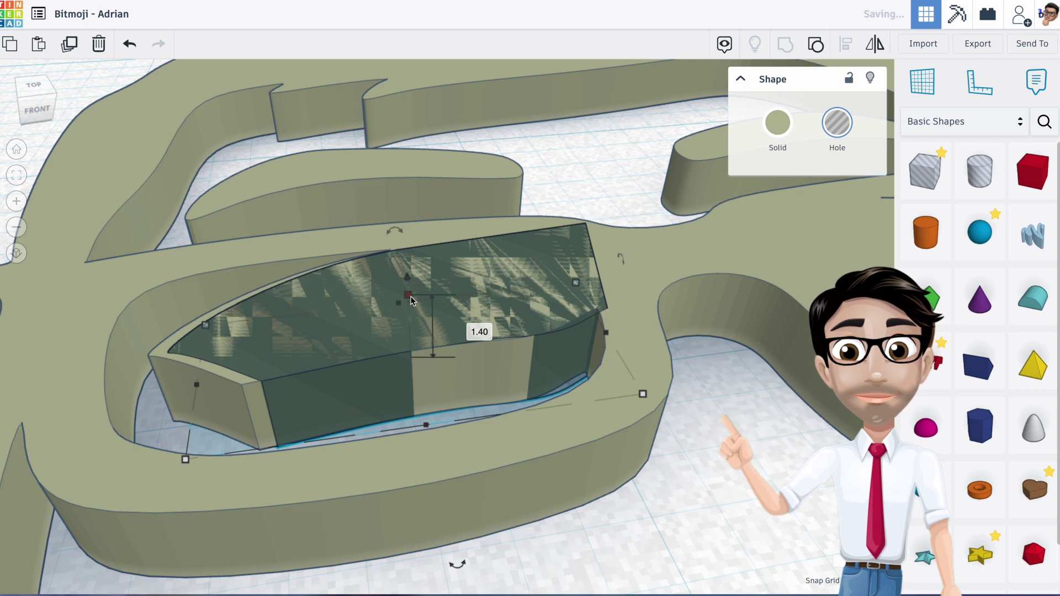
click(410, 297)
drag(410, 298, 395, 265)
right_drag(393, 266, 395, 351)
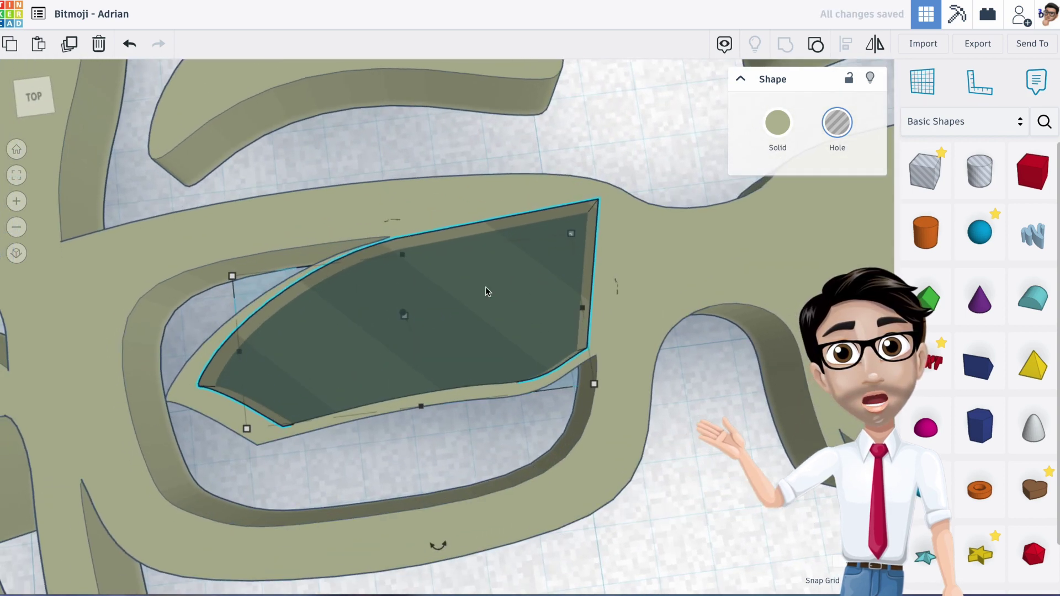
drag(461, 312, 447, 316)
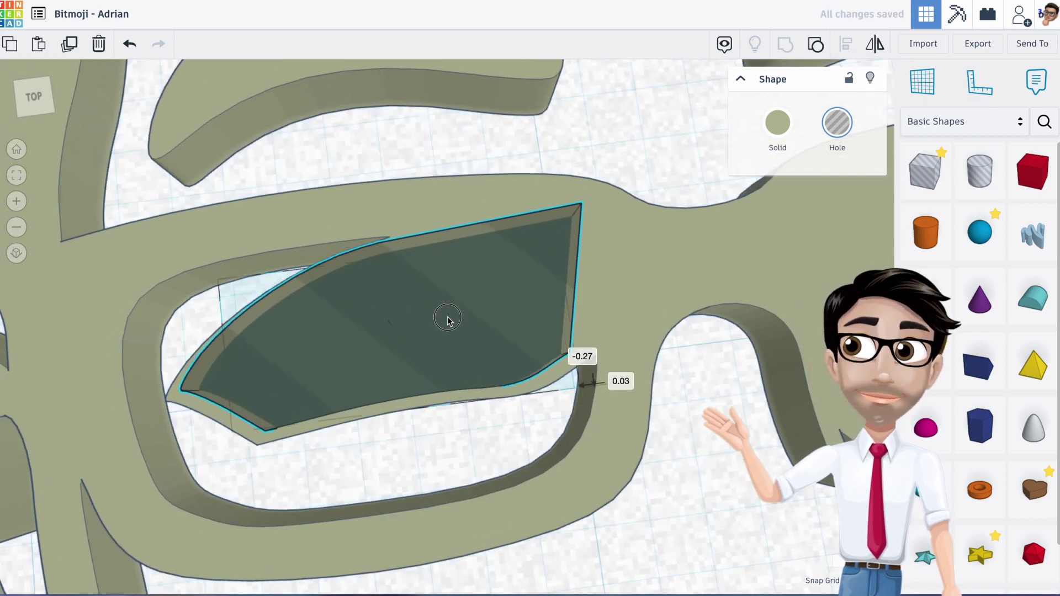
right_drag(487, 295, 427, 258)
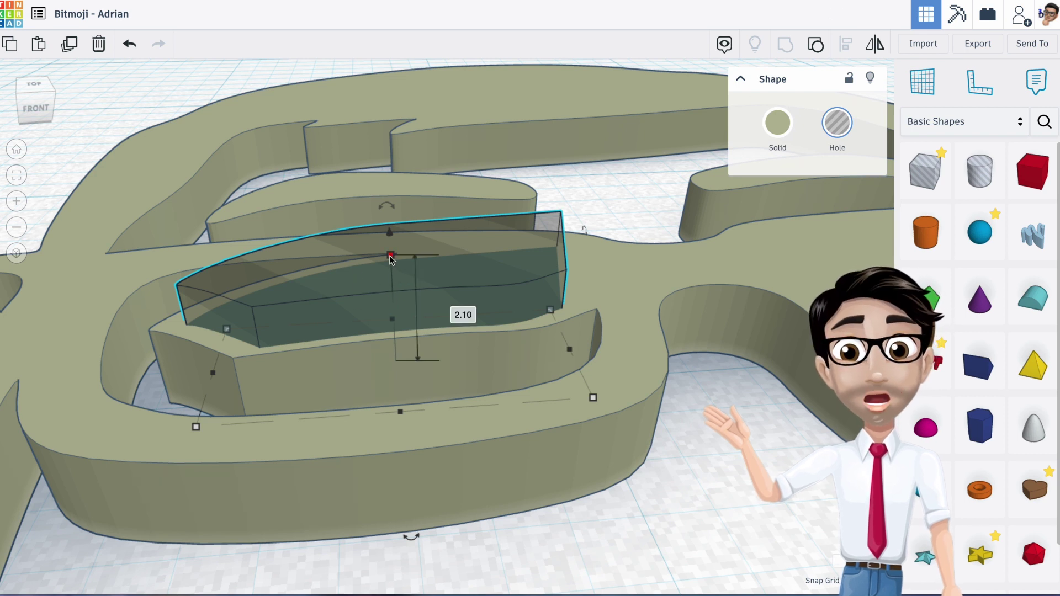
mouse_move(391, 254)
mouse_down()
mouse_move(388, 220)
mouse_move(388, 266)
mouse_up()
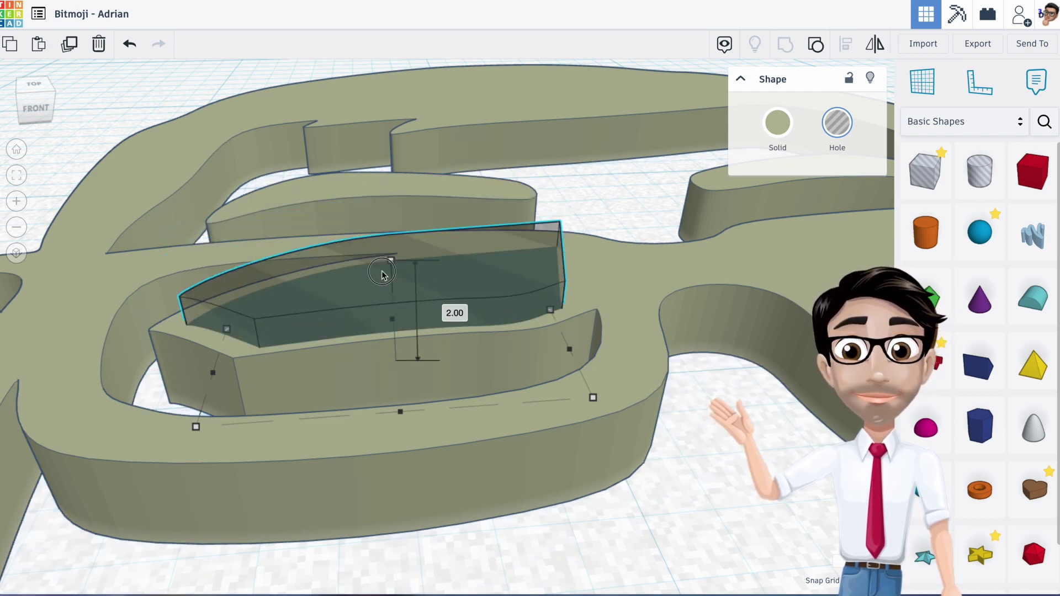
right_drag(389, 266, 476, 280)
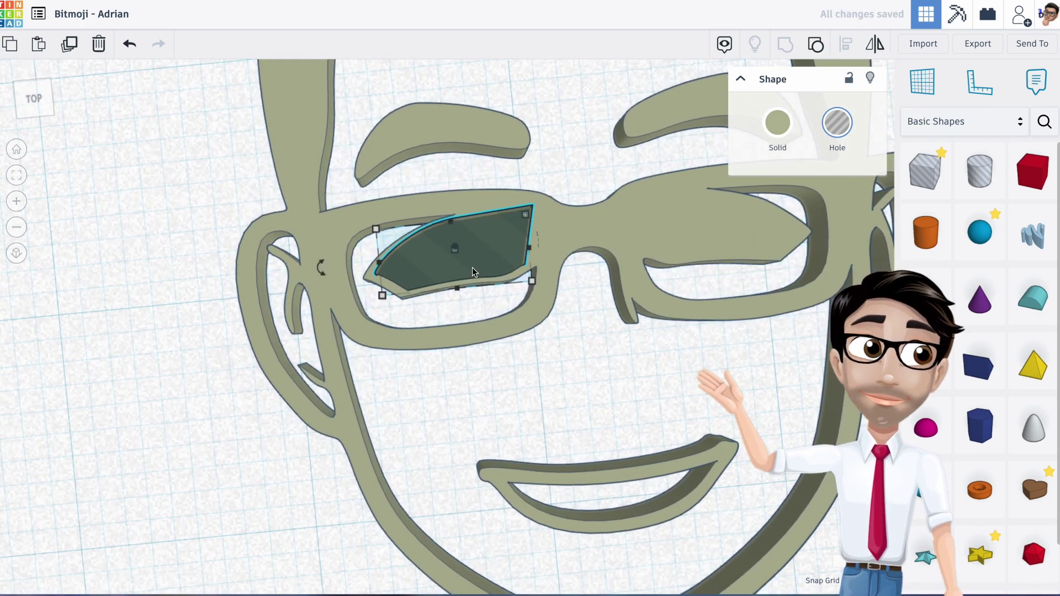
Ungroup the lens hole, mirror it horizontally, and move the copy onto the right lens
key(ctrl+shift+g)
click(473, 269)
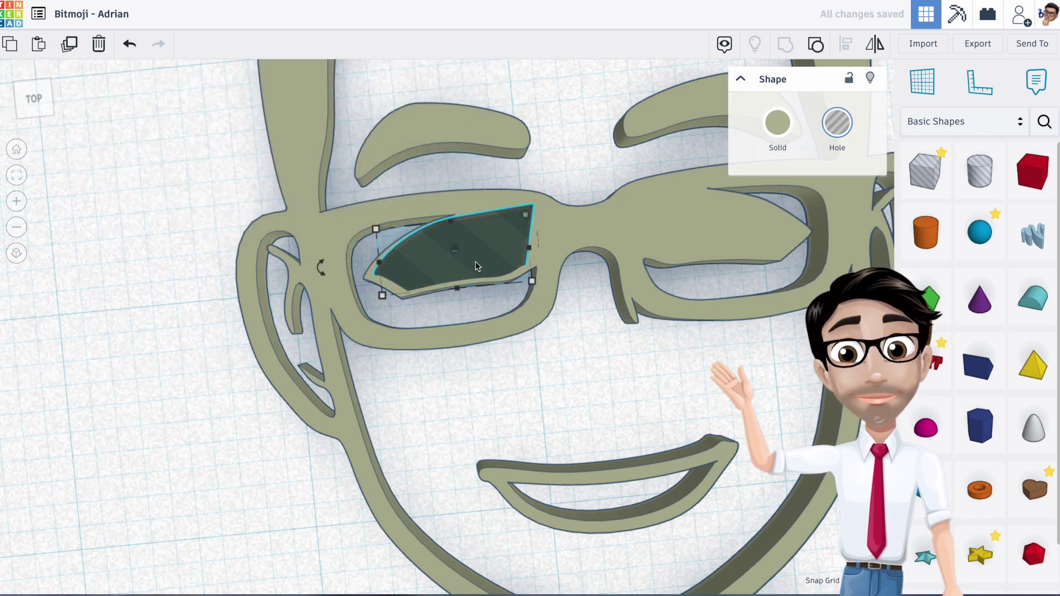
click(874, 49)
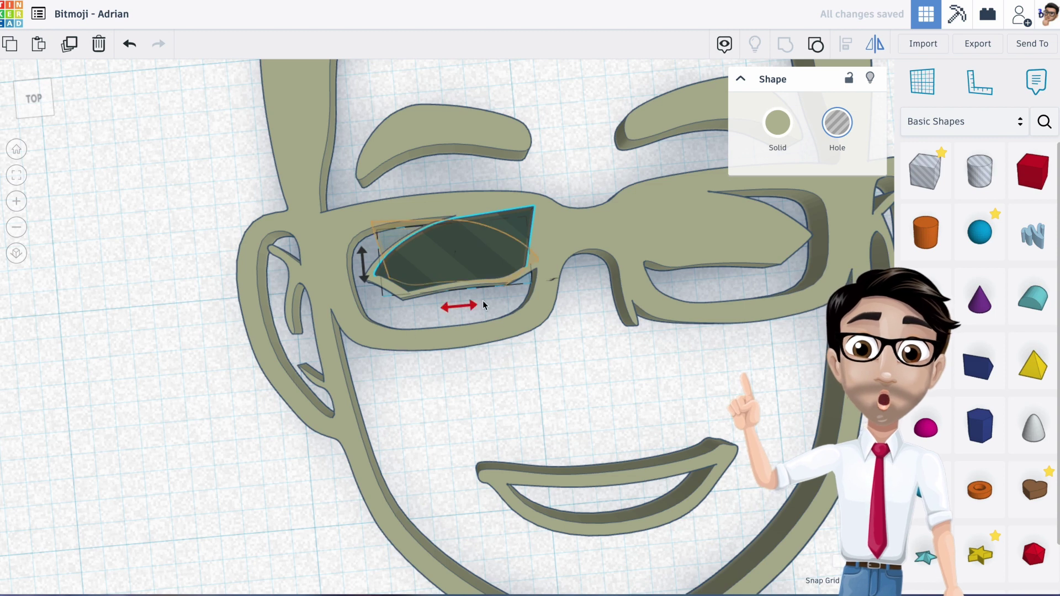
click(467, 307)
drag(391, 239, 658, 215)
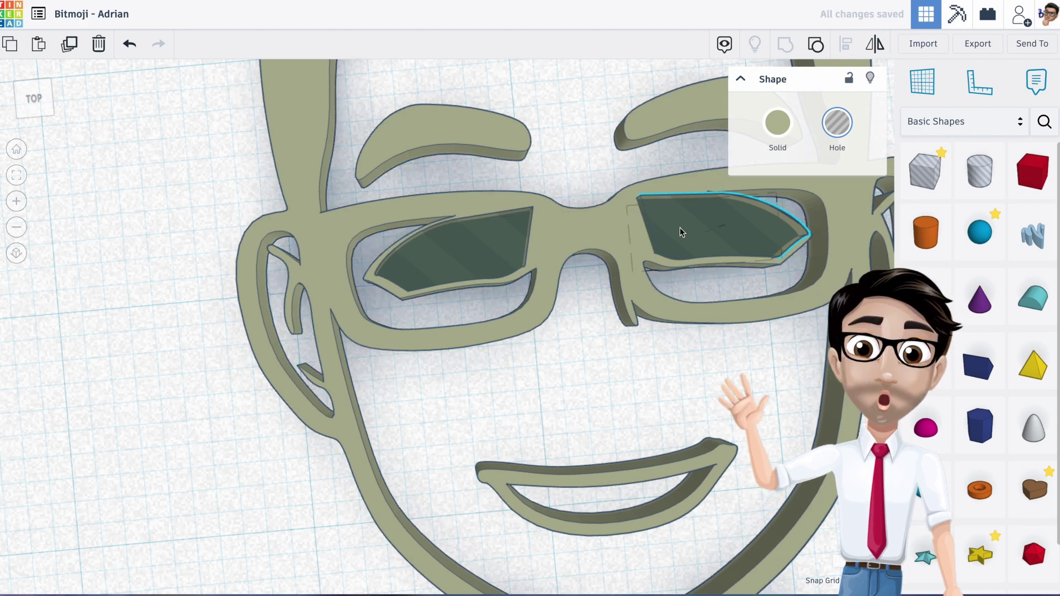
Select the glasses with both lens holes and group them to cut both lenses
middle_drag(695, 245, 599, 332)
right_drag(600, 332, 613, 371)
drag(166, 288, 692, 331)
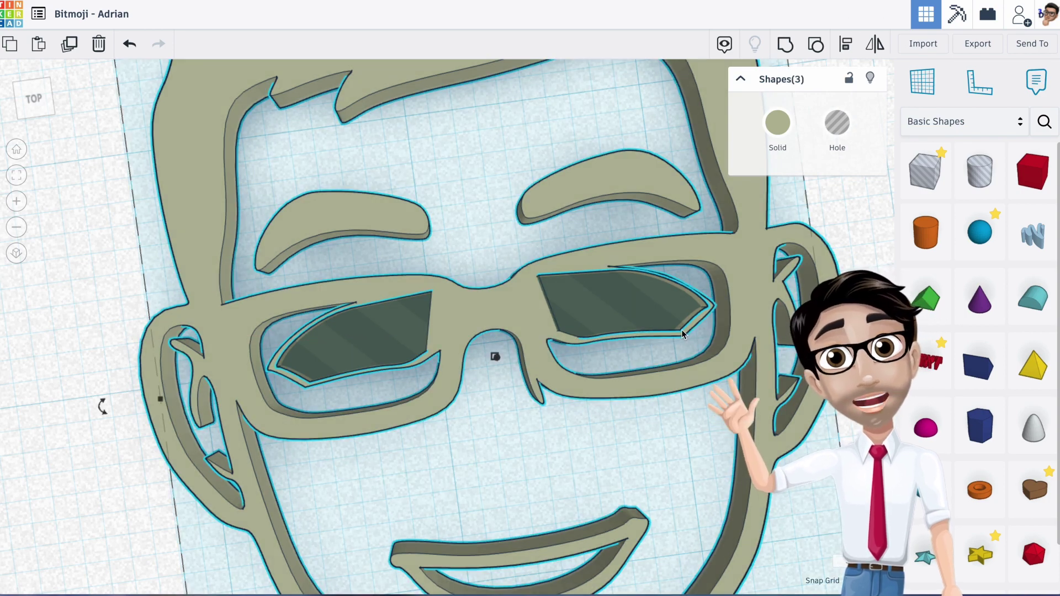
key(ctrl+g)
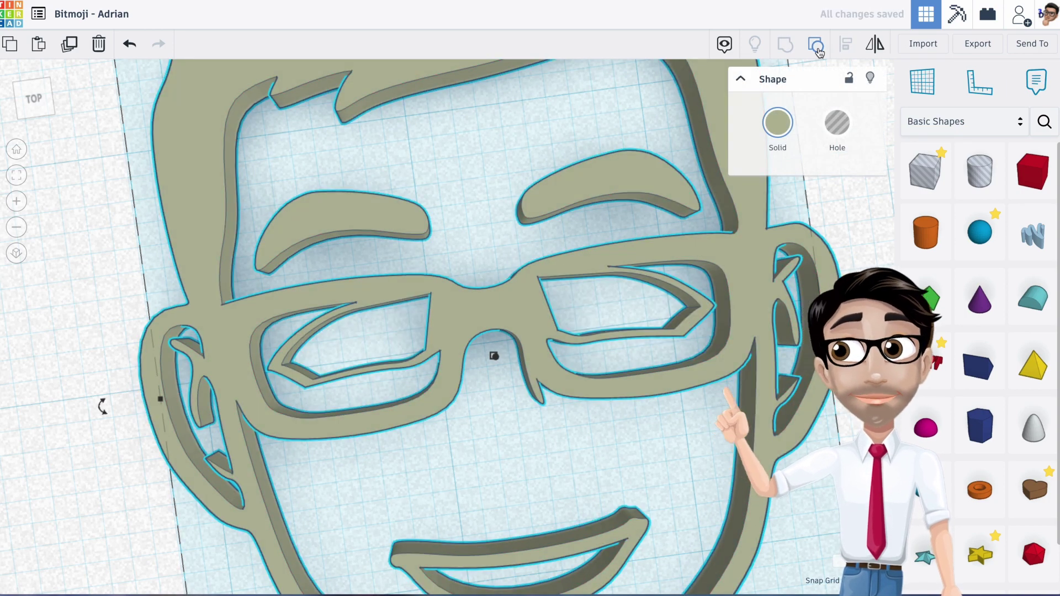
right_drag(644, 300, 669, 316)
Add an orange 64-sided cylinder and shrink it to a small eye disc over the right lens
drag(926, 232, 509, 255)
scroll(509, 252, down, 3)
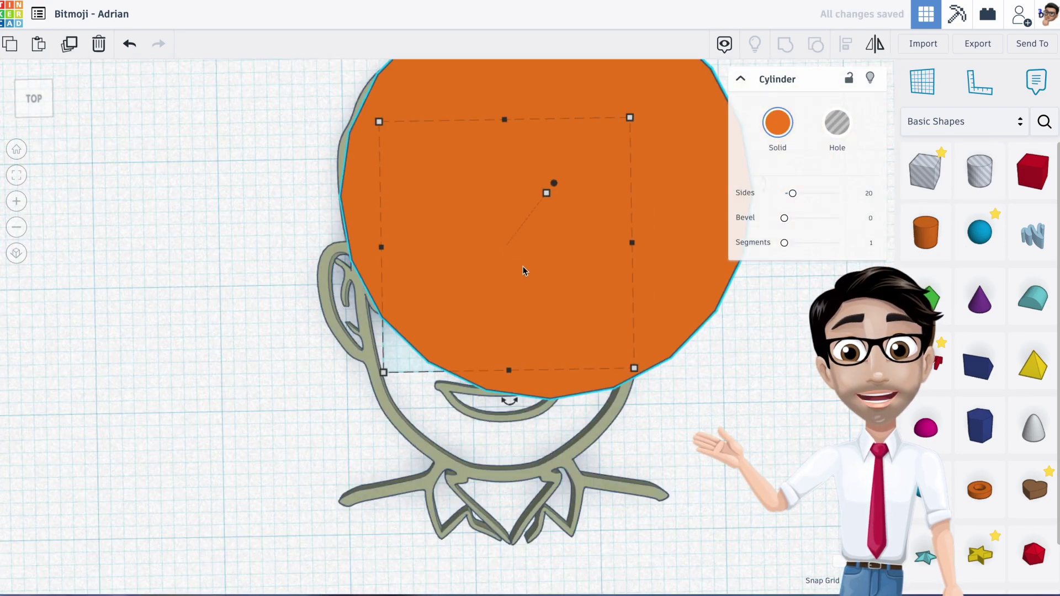
drag(793, 194, 905, 194)
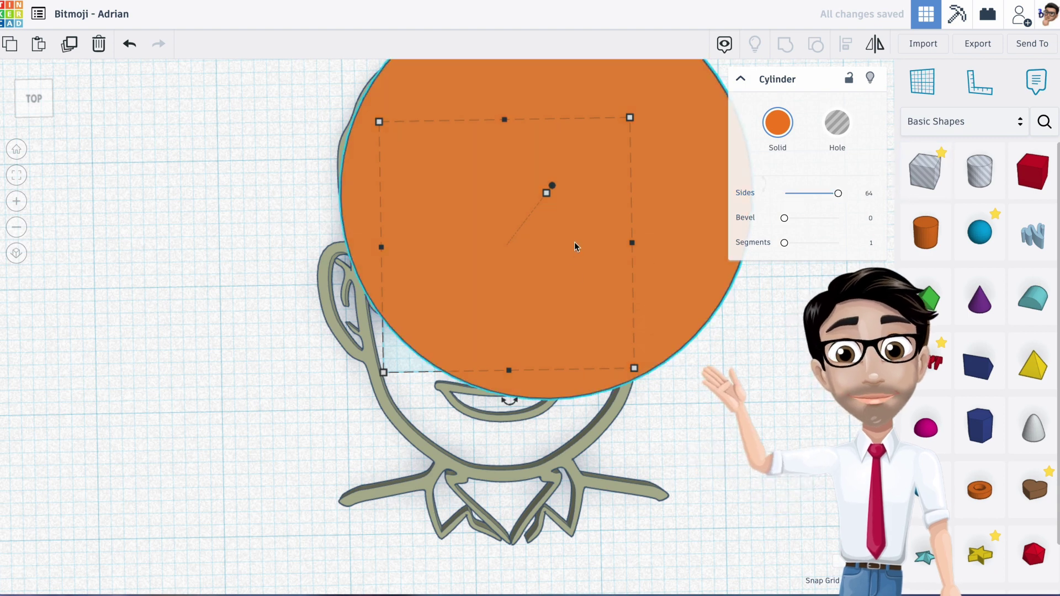
right_drag(574, 242, 565, 227)
shift+drag(539, 248, 552, 370)
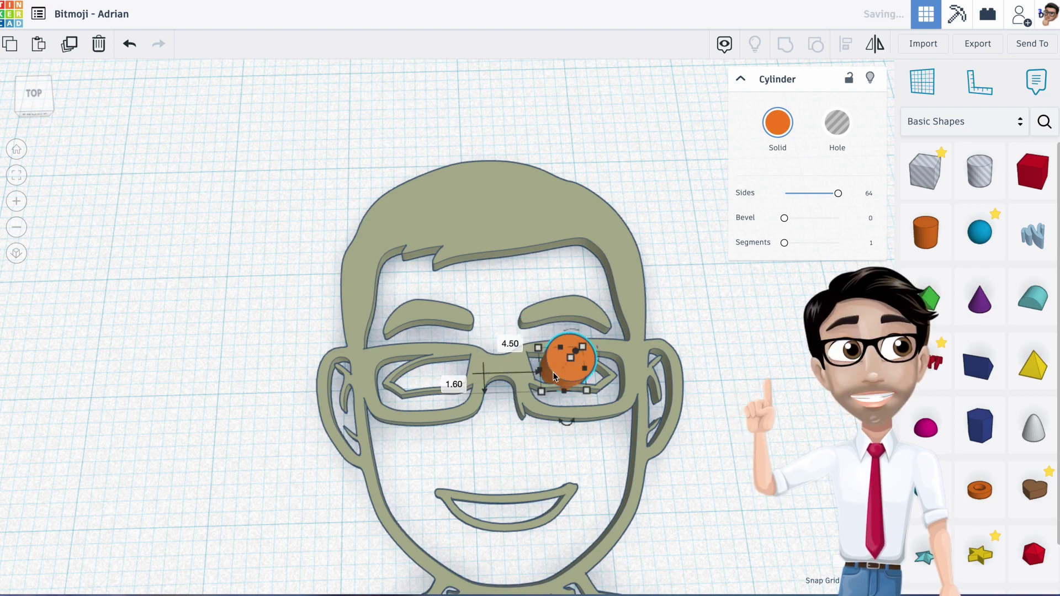
scroll(552, 370, up, 6)
right_drag(536, 403, 514, 374)
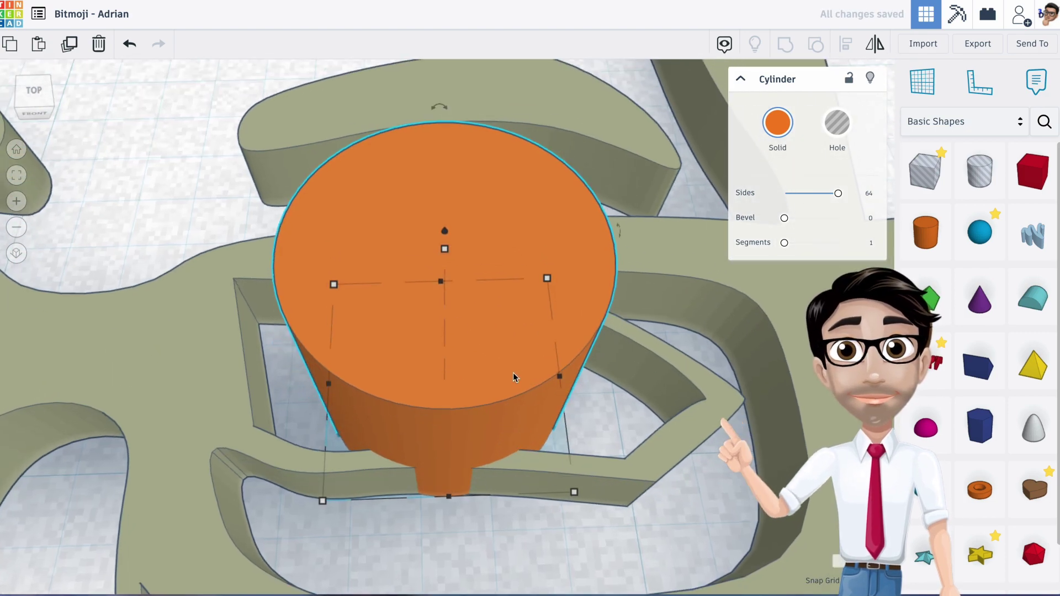
mouse_move(448, 252)
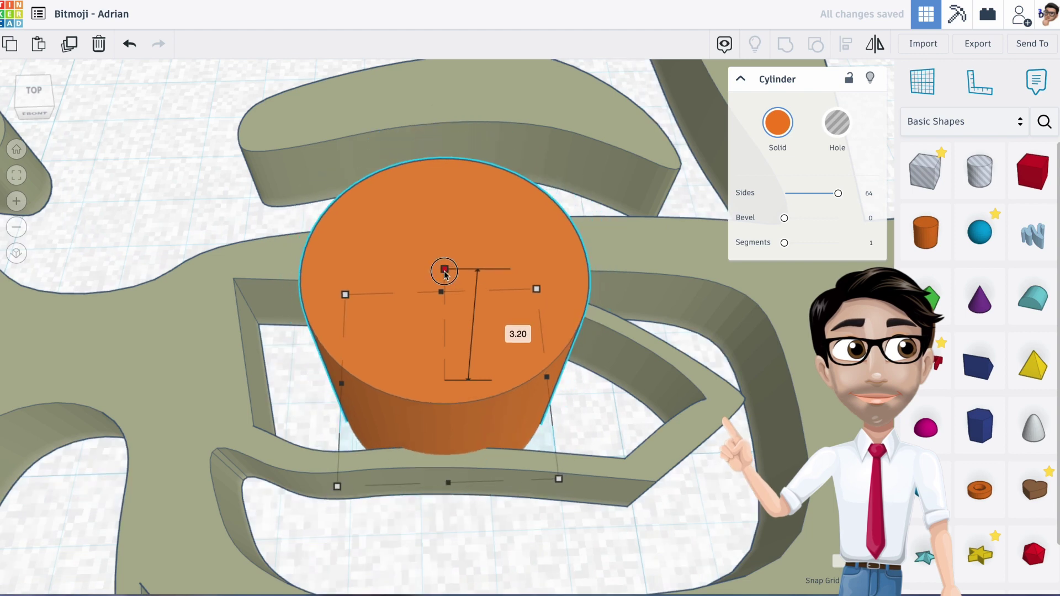